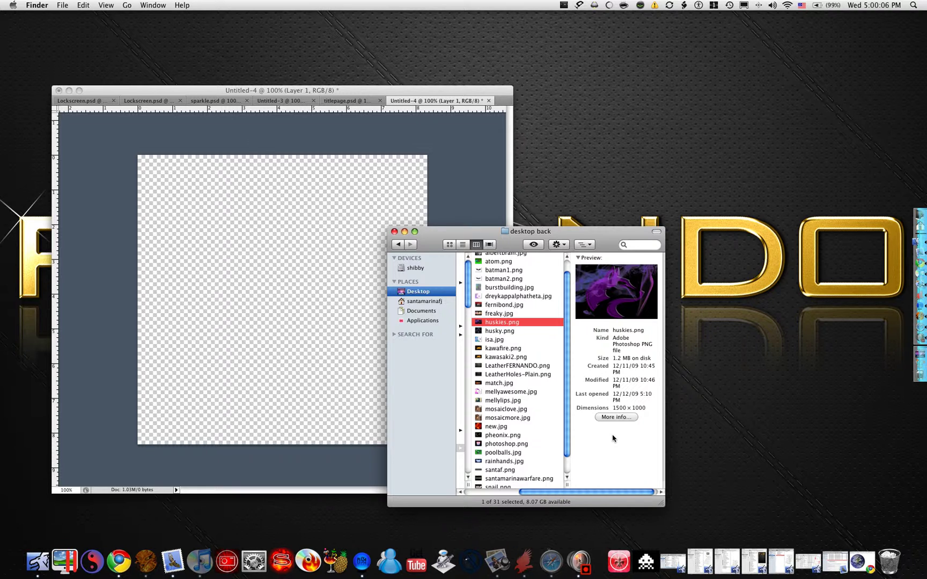
Step: Quick Look the huskies.png reference full size, then return to Photoshop
{"action": "key", "text": "space"}
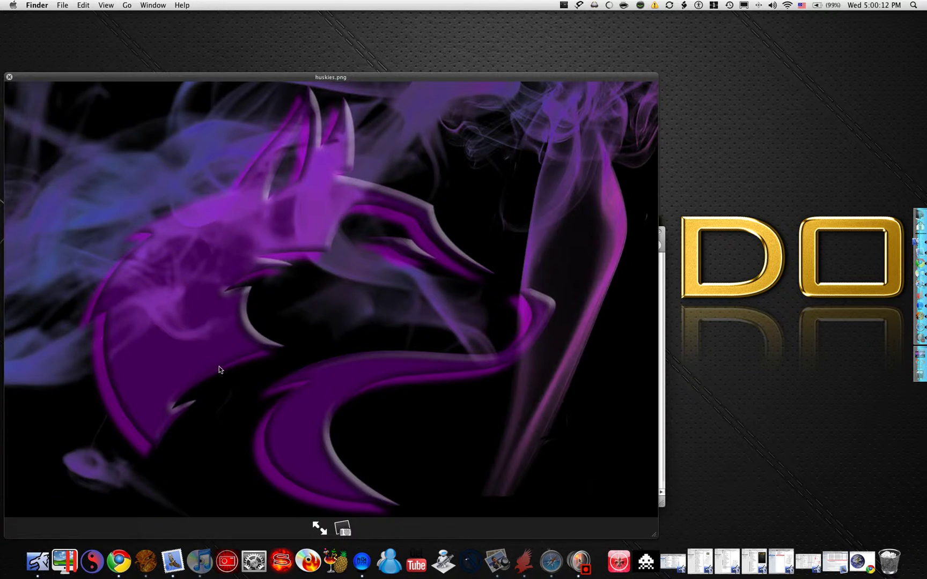
{"action": "key", "text": "space"}
{"action": "key", "text": "super+Tab"}
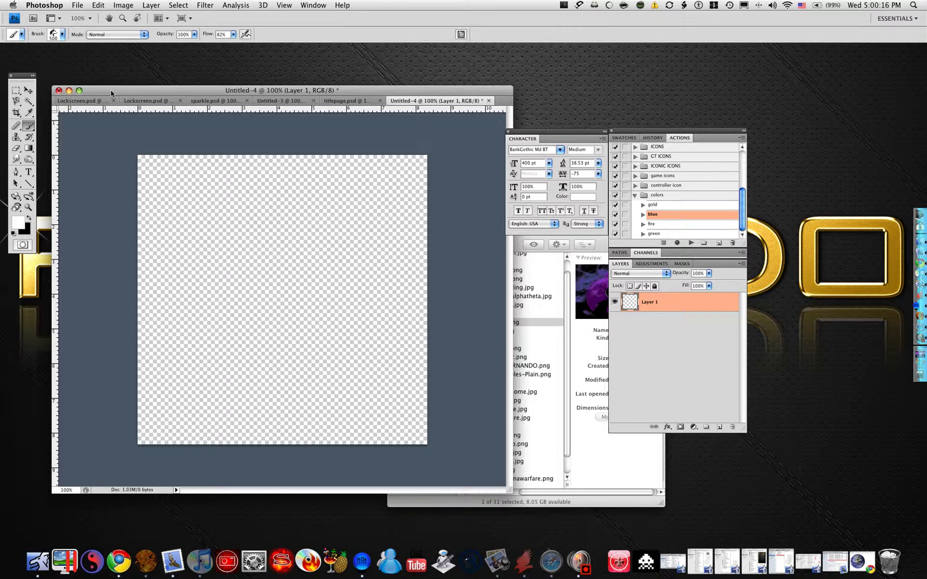
Step: Browse the brush presets, briefly bring up Finder, then return to Photoshop
{"action": "left_click", "coordinate": [62, 33]}
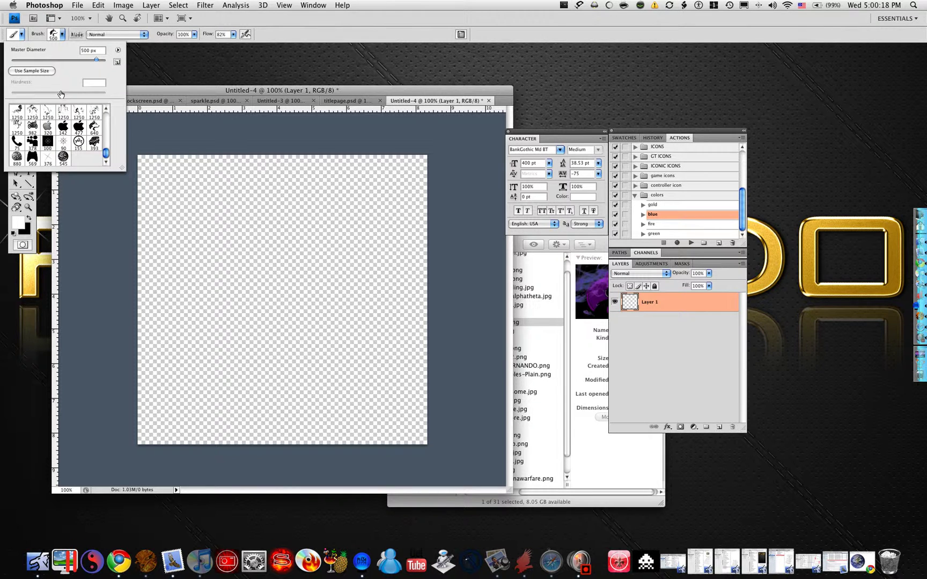
{"action": "scroll", "coordinate": [63, 125], "scroll_direction": "up", "scroll_amount": 2}
{"action": "scroll", "coordinate": [53, 147], "scroll_direction": "up", "scroll_amount": 5}
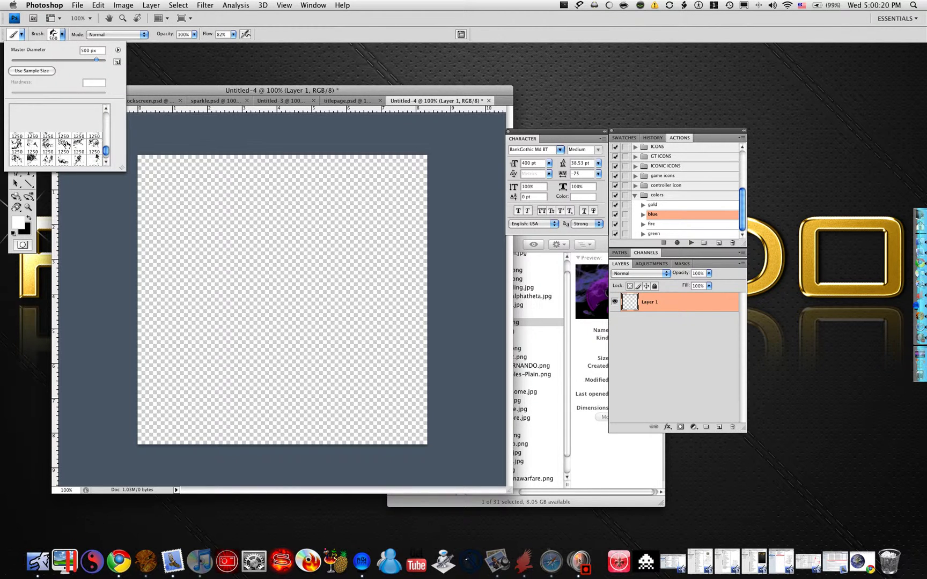
{"action": "scroll", "coordinate": [54, 142], "scroll_direction": "up", "scroll_amount": 2}
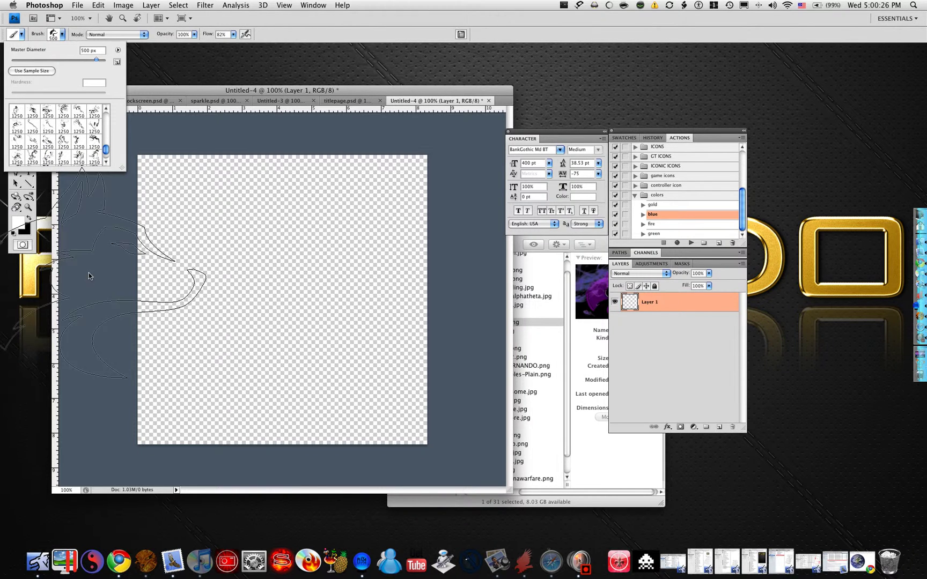
{"action": "left_click", "coordinate": [36, 373]}
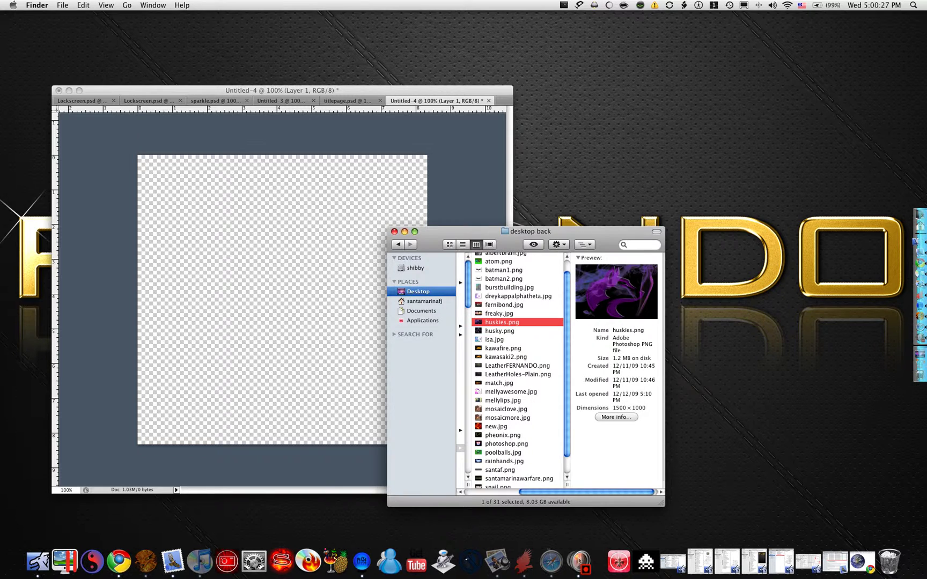
{"action": "left_click", "coordinate": [75, 372]}
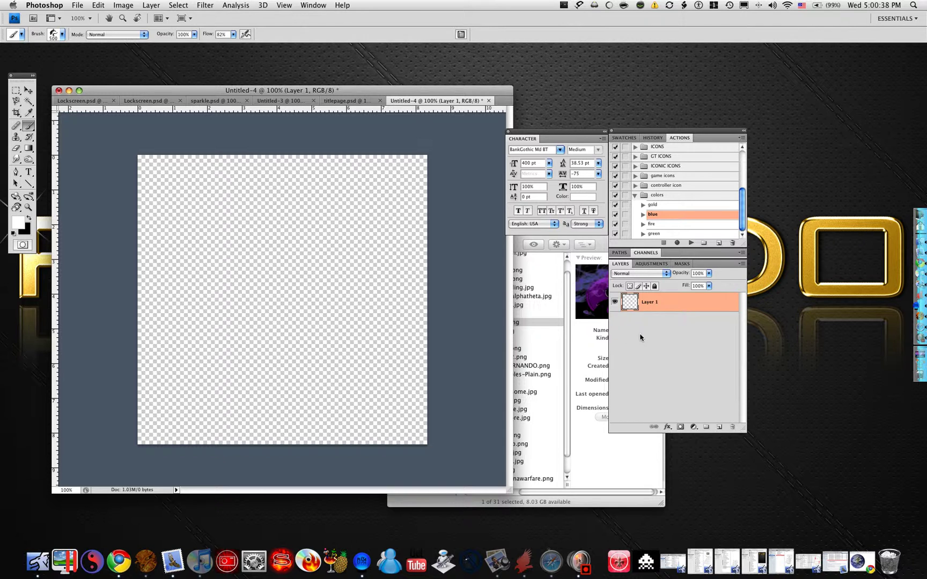
Step: Fill Layer 1 with black and add an empty Layer 2 above it
{"action": "key", "text": "super+BackSpace"}
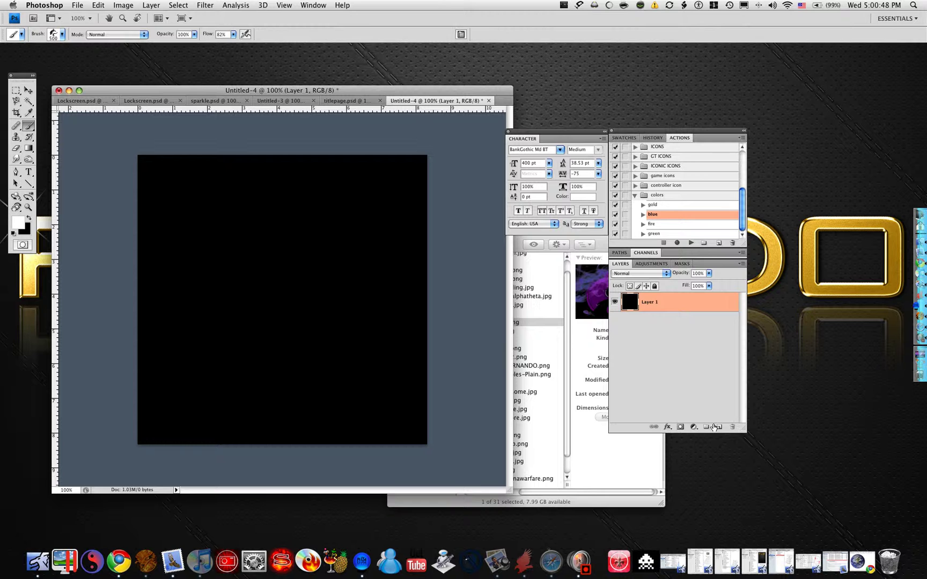
{"action": "left_click", "coordinate": [718, 427]}
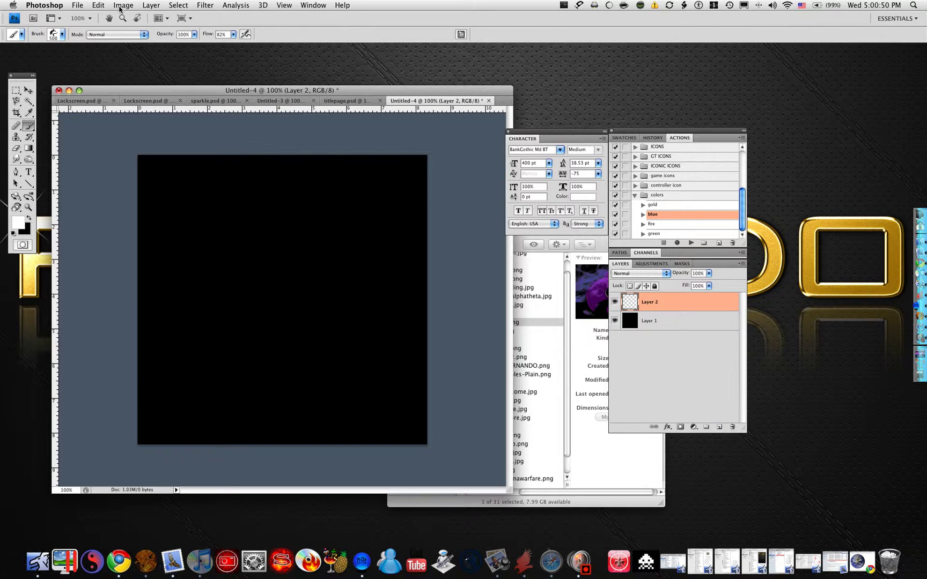
Step: Pick the 1250 px smoke brush and stamp it, undoing the extra stamp
{"action": "left_click", "coordinate": [59, 37]}
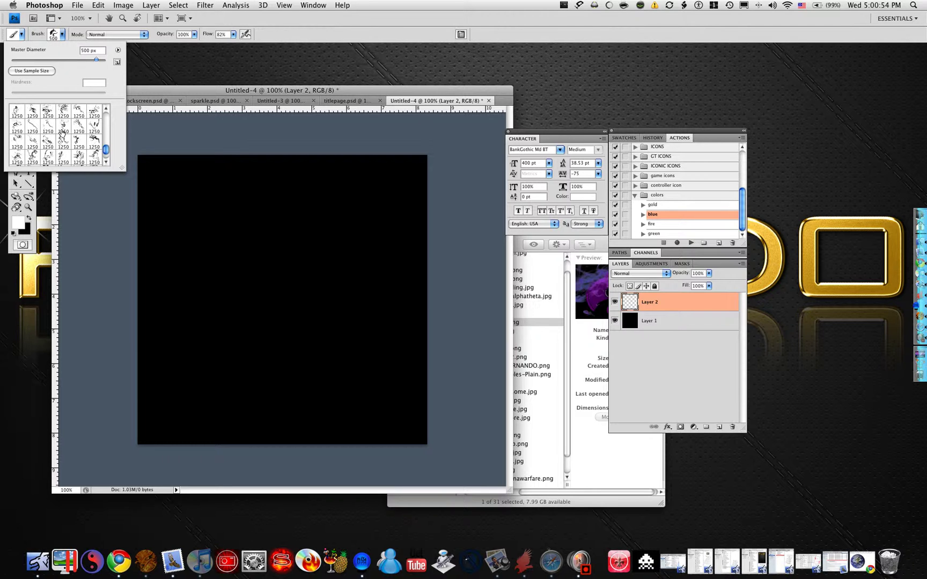
{"action": "scroll", "coordinate": [63, 131], "scroll_direction": "up", "scroll_amount": 5}
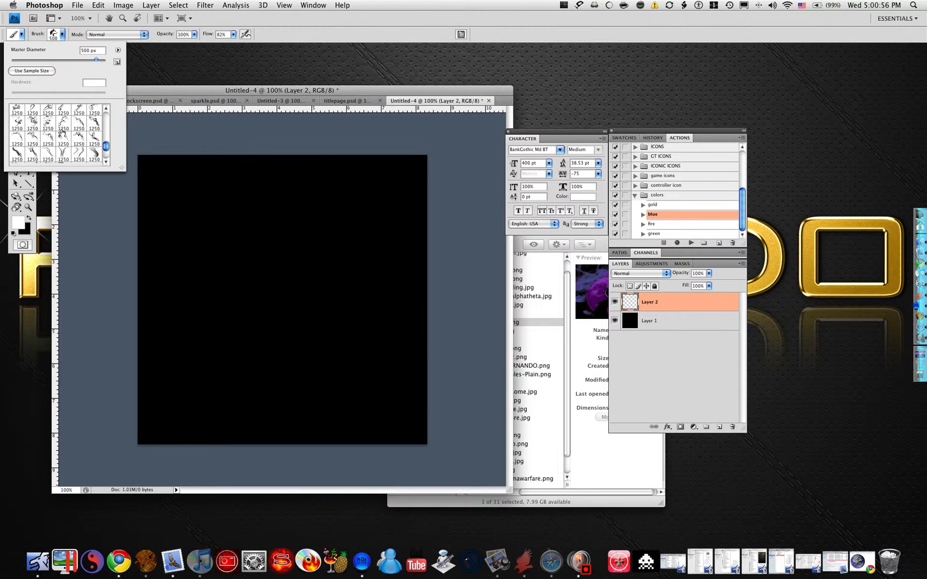
{"action": "scroll", "coordinate": [63, 130], "scroll_direction": "down", "scroll_amount": 2}
{"action": "scroll", "coordinate": [57, 154], "scroll_direction": "down", "scroll_amount": 3}
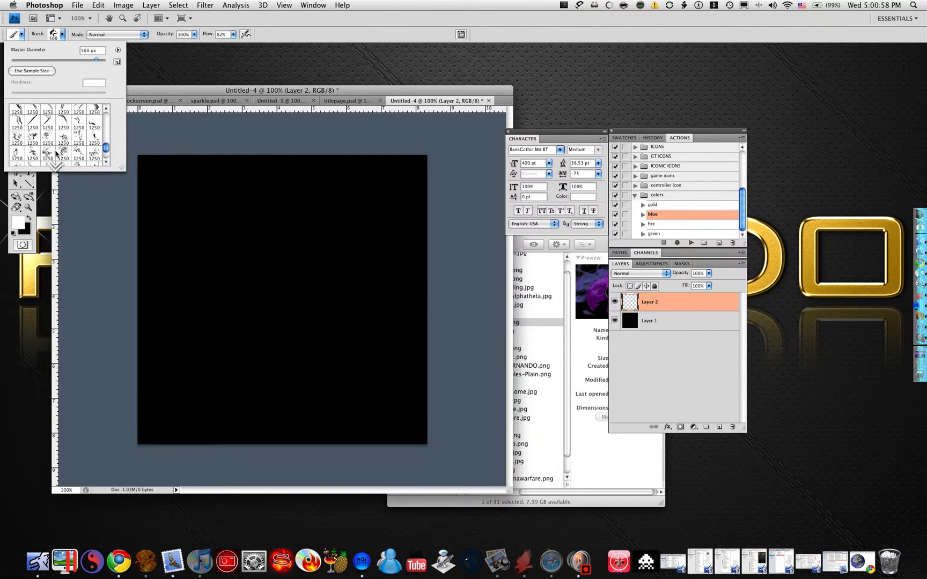
{"action": "left_click", "coordinate": [63, 147]}
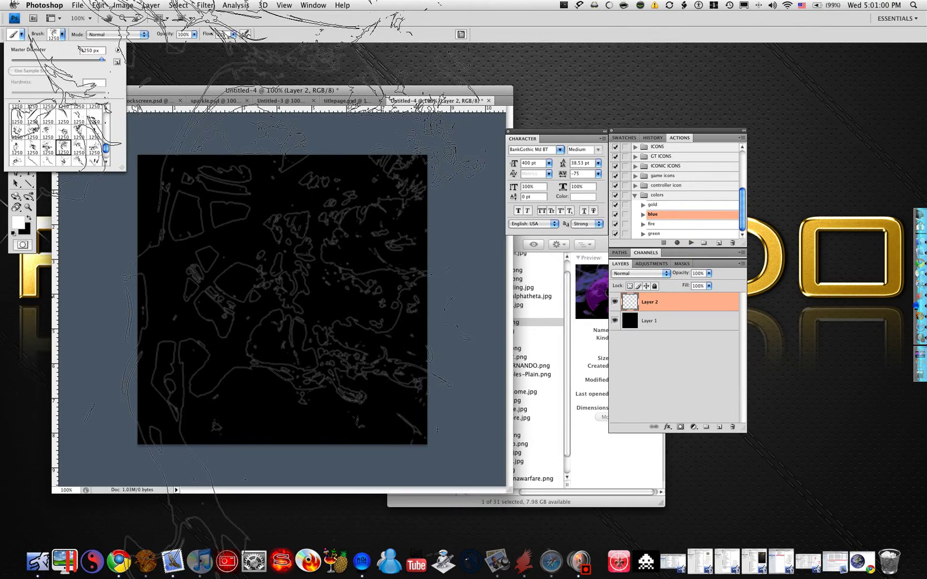
{"action": "left_click", "coordinate": [236, 273]}
{"action": "left_click", "coordinate": [225, 274]}
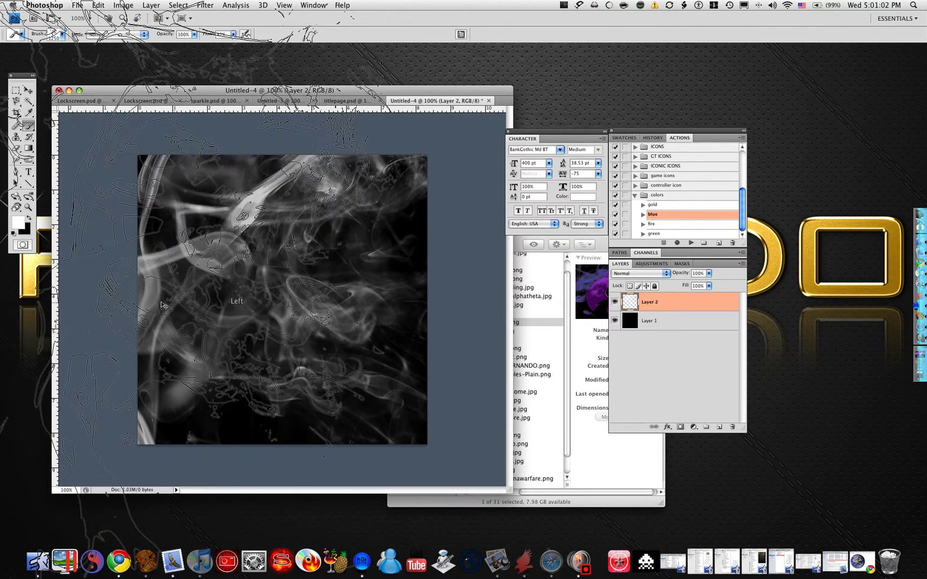
{"action": "left_click", "coordinate": [226, 274]}
{"action": "key", "text": "super+z"}
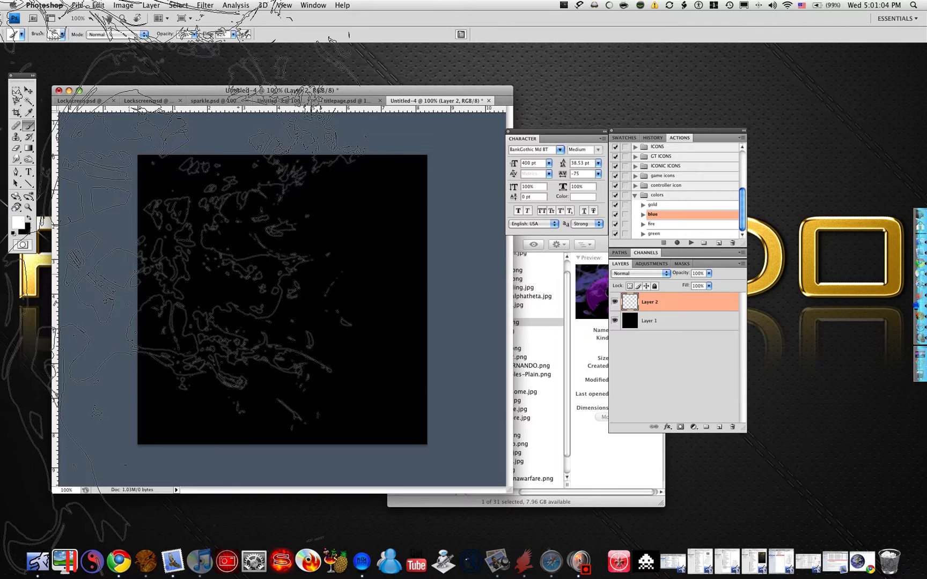
Step: Try a 600 px smoke stamp on Layer 2, then undo it
{"action": "key", "text": "bracketleft"}
{"action": "key", "text": "bracketleft"}
{"action": "key", "text": "bracketleft"}
{"action": "key", "text": "bracketleft"}
{"action": "key", "text": "bracketleft"}
{"action": "key", "text": "bracketleft"}
{"action": "key", "text": "bracketleft"}
{"action": "key", "text": "bracketleft"}
{"action": "key", "text": "bracketleft"}
{"action": "key", "text": "bracketleft"}
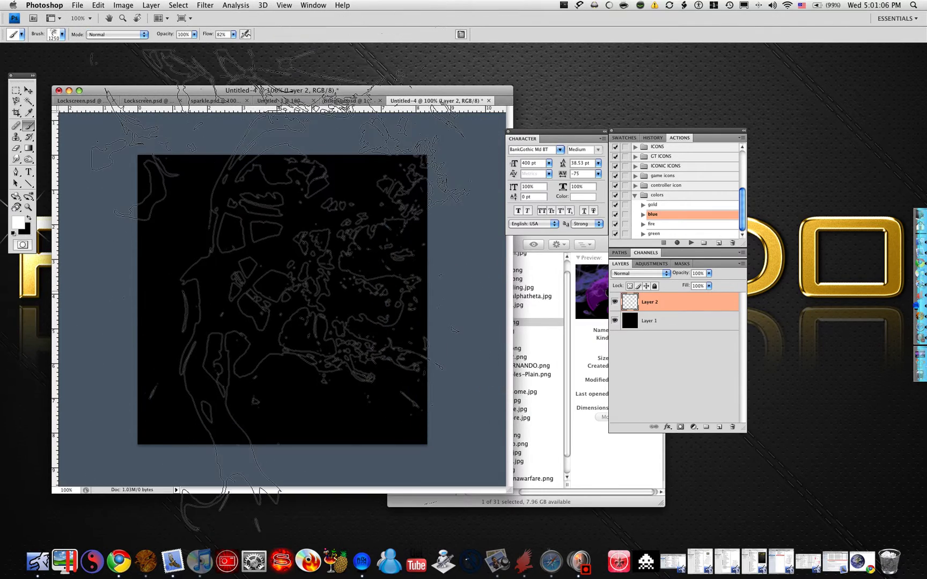
{"action": "key", "text": "bracketright"}
{"action": "key", "text": "bracketright"}
{"action": "key", "text": "bracketright"}
{"action": "key", "text": "bracketright"}
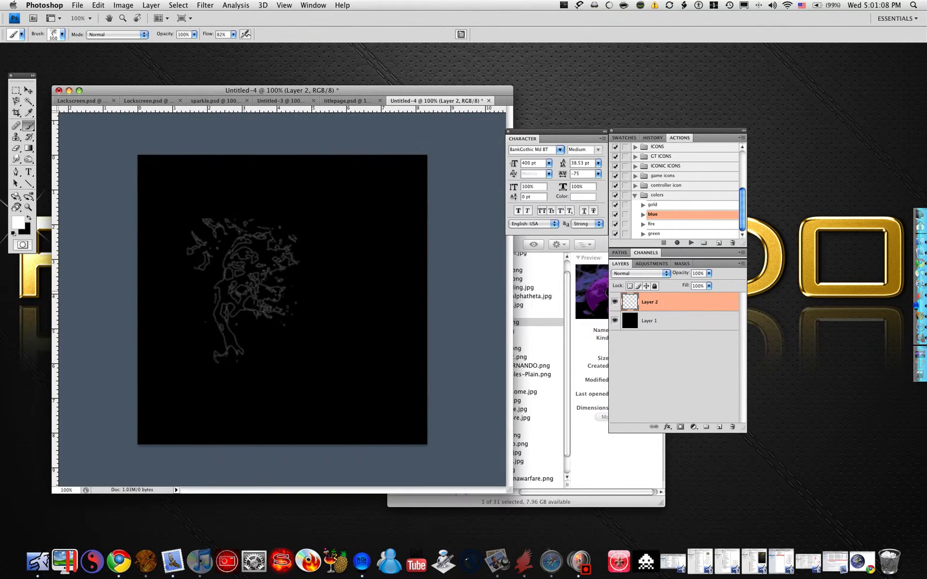
{"action": "left_click", "coordinate": [231, 290]}
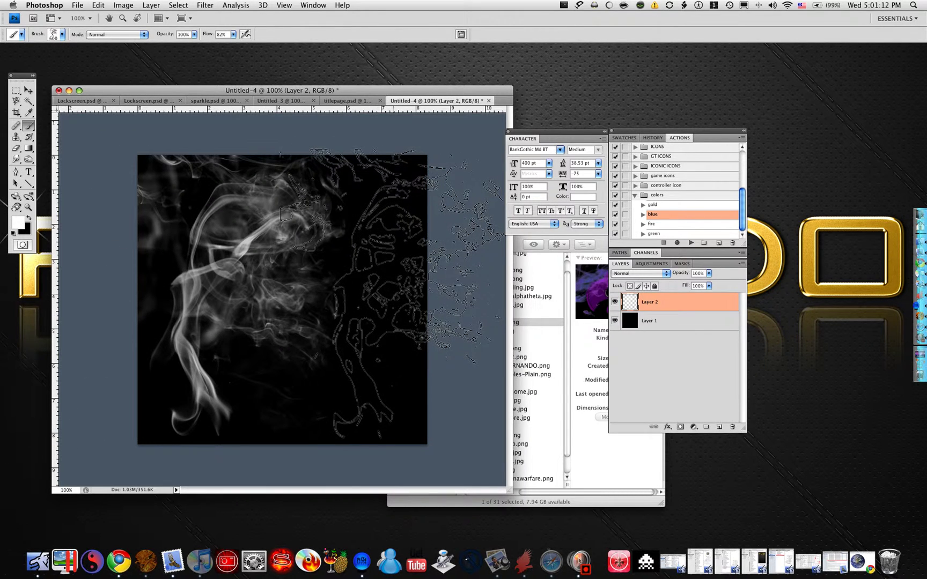
{"action": "key", "text": "super+z"}
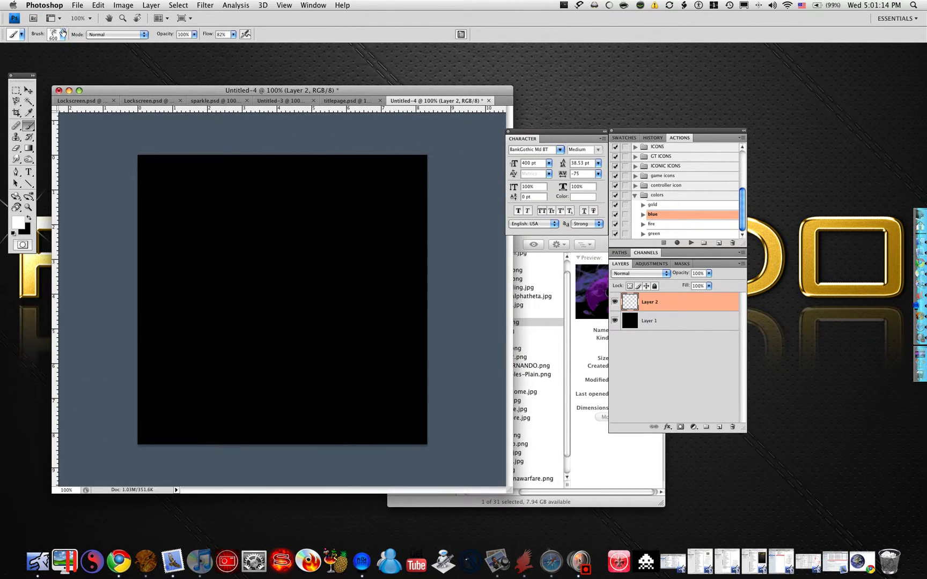
Step: Choose a different 1250 px smoke brush and stamp white smoke across the canvas
{"action": "left_click", "coordinate": [63, 34]}
{"action": "scroll", "coordinate": [34, 137], "scroll_direction": "down", "scroll_amount": 5}
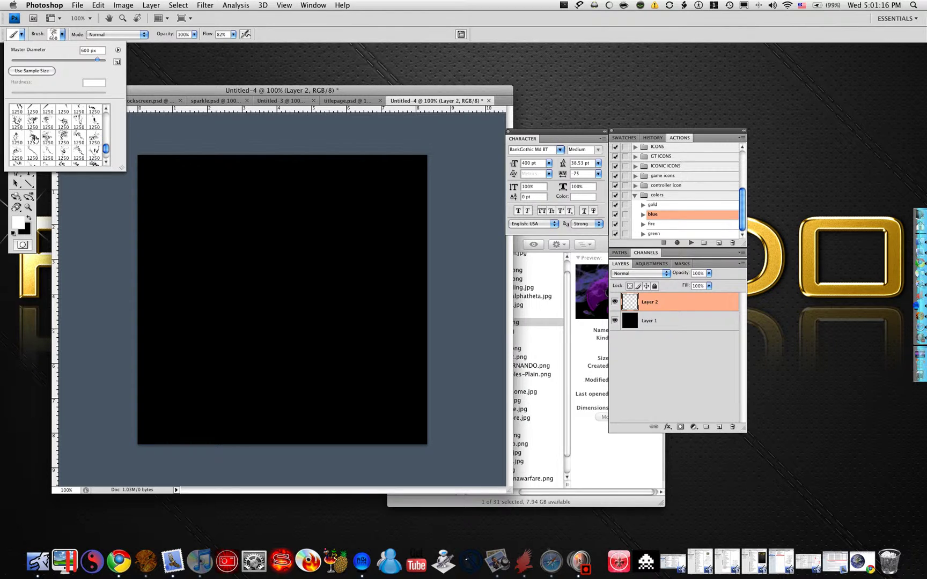
{"action": "left_click", "coordinate": [63, 146]}
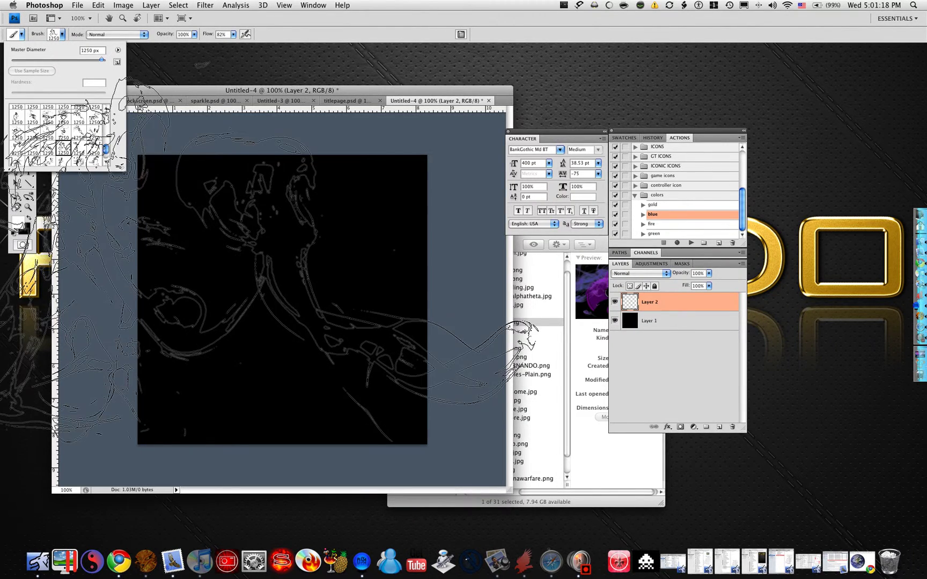
{"action": "left_click", "coordinate": [386, 238]}
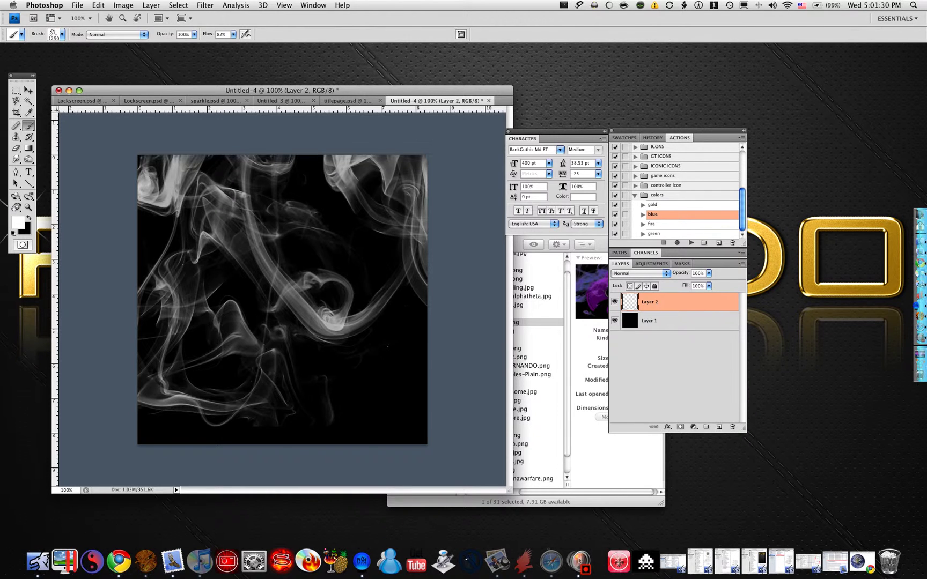
{"action": "left_click", "coordinate": [399, 278]}
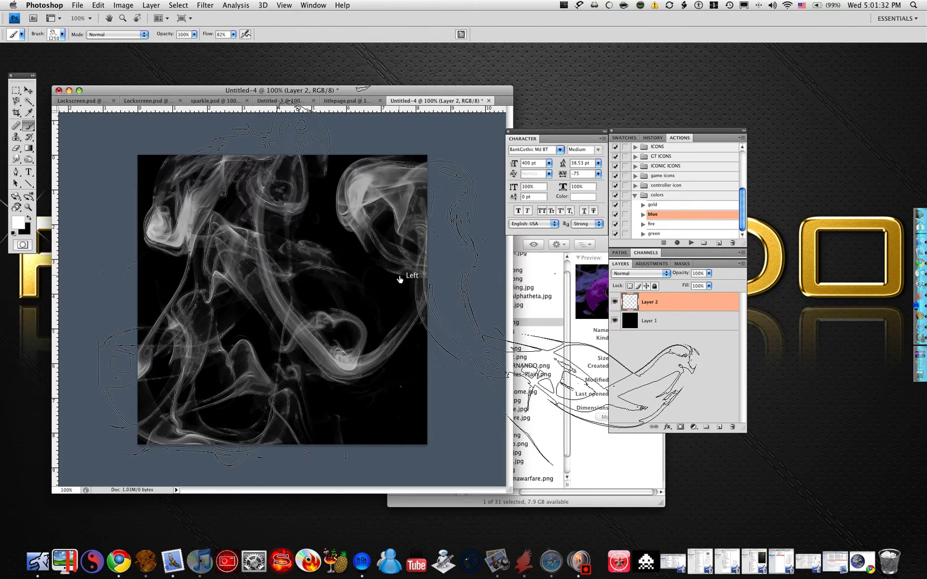
Step: Load Layer 2's smoke as a selection and switch to the Move tool
{"action": "left_click", "coordinate": [630, 304], "text": "super"}
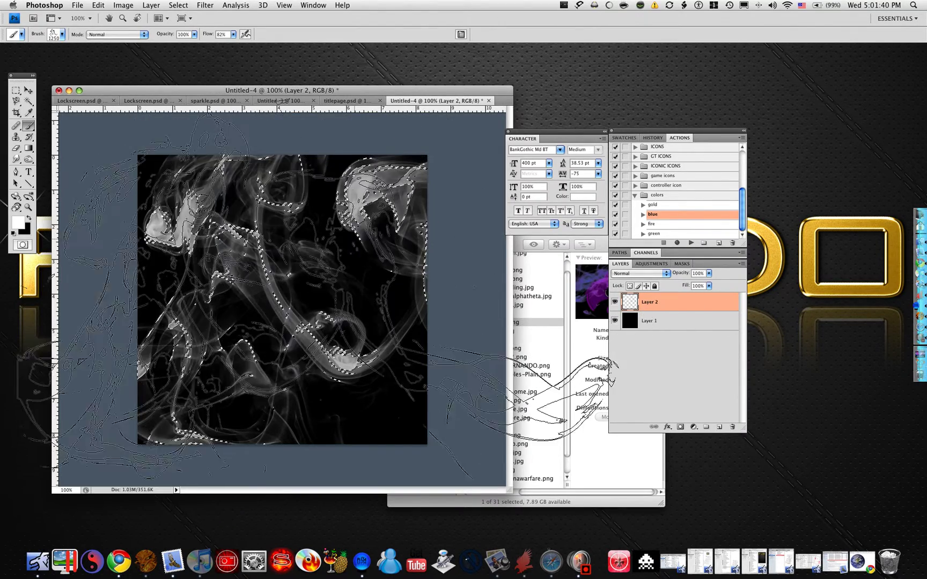
{"action": "key", "text": "v"}
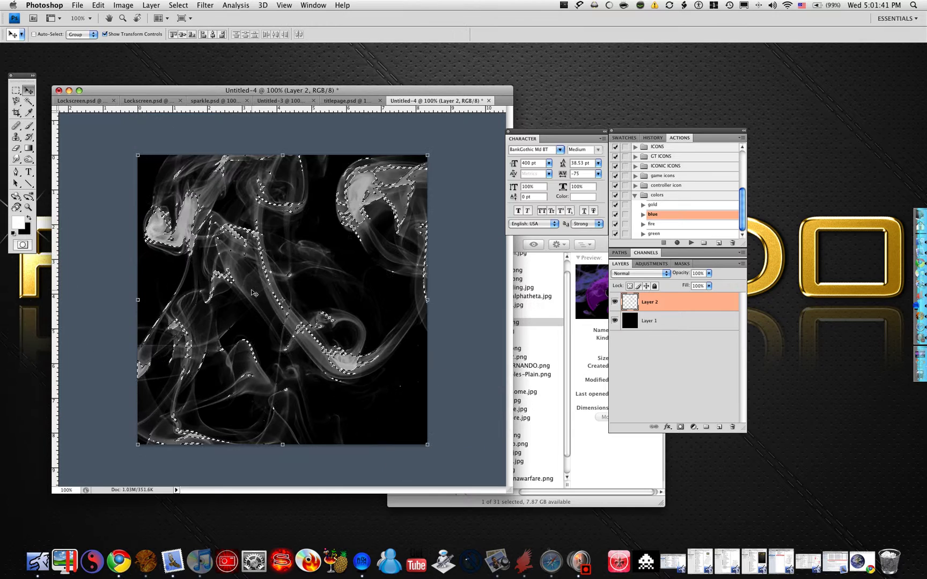
{"action": "left_click", "coordinate": [693, 427]}
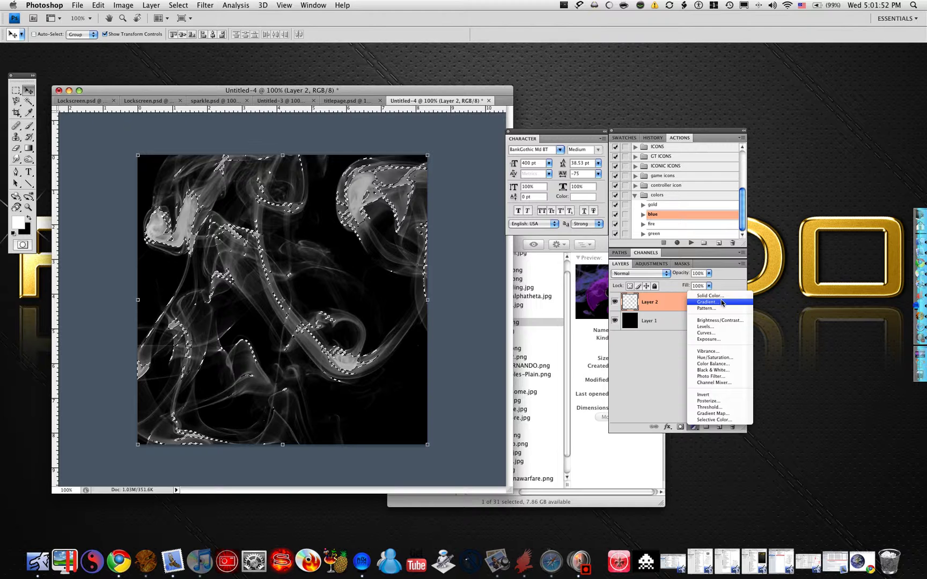
Step: Add a Gradient Fill layer and switch its gradient type to Noise
{"action": "left_click", "coordinate": [706, 302]}
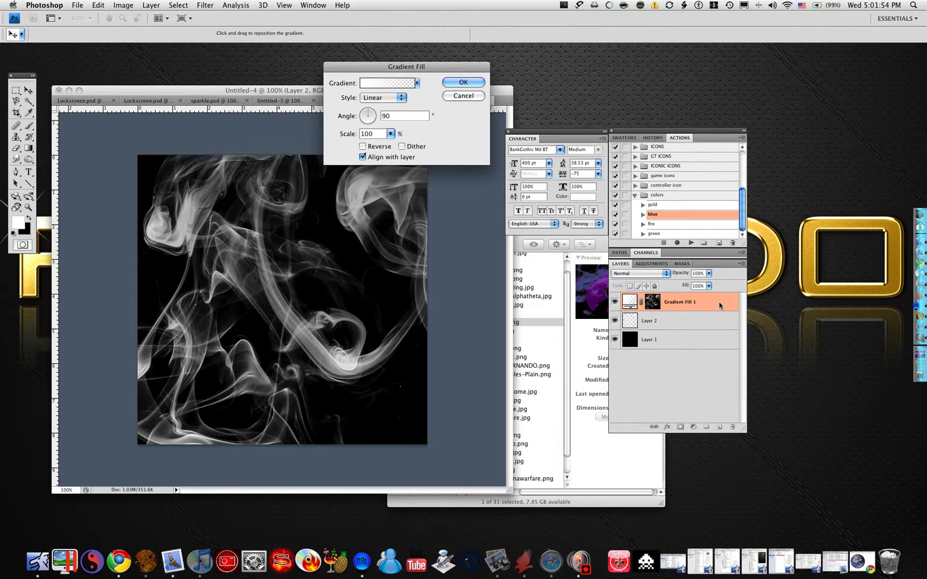
{"action": "left_click", "coordinate": [377, 84]}
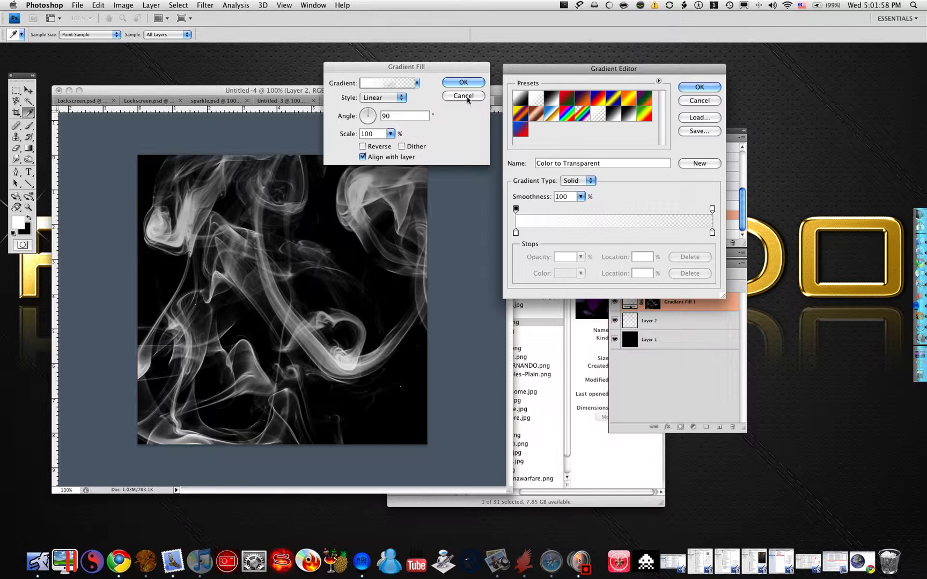
{"action": "left_click", "coordinate": [562, 182]}
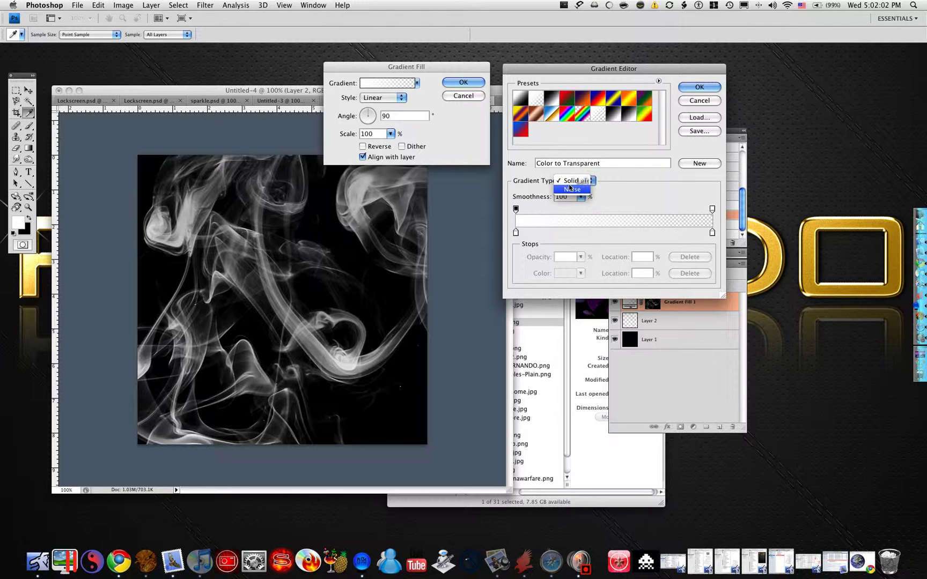
{"action": "left_click", "coordinate": [570, 189]}
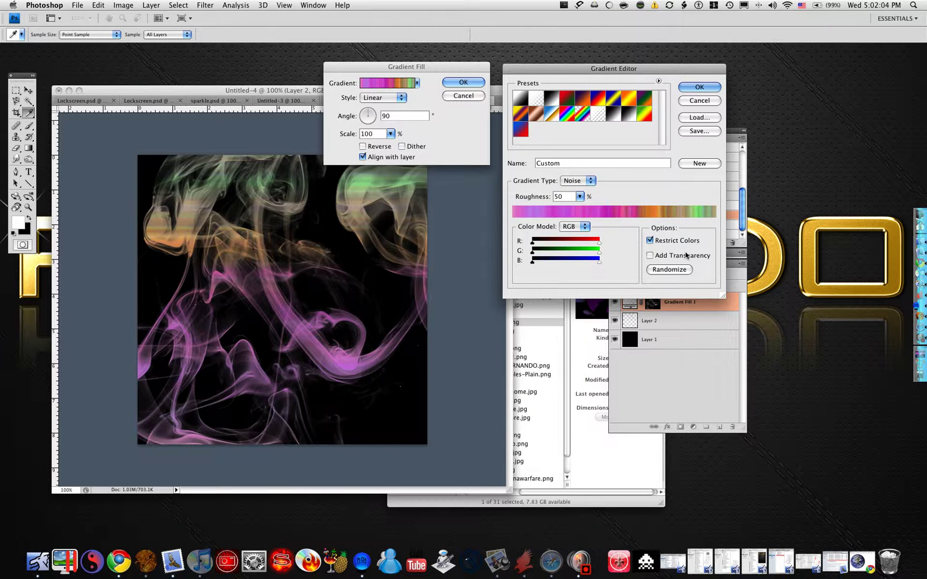
Step: Randomize the noise gradient repeatedly, reducing red, until the smoke turns green
{"action": "left_click", "coordinate": [676, 268]}
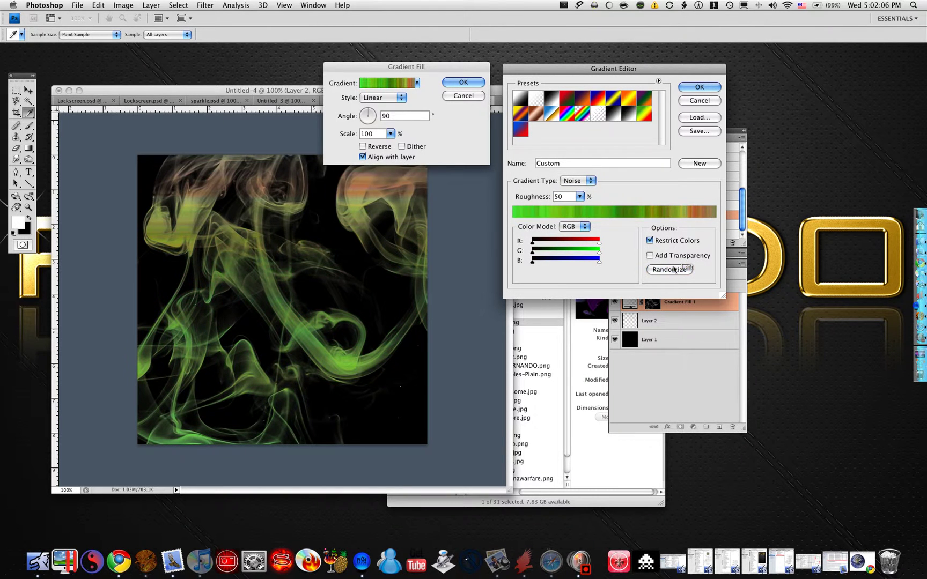
{"action": "left_click", "coordinate": [674, 269]}
{"action": "left_click", "coordinate": [675, 269]}
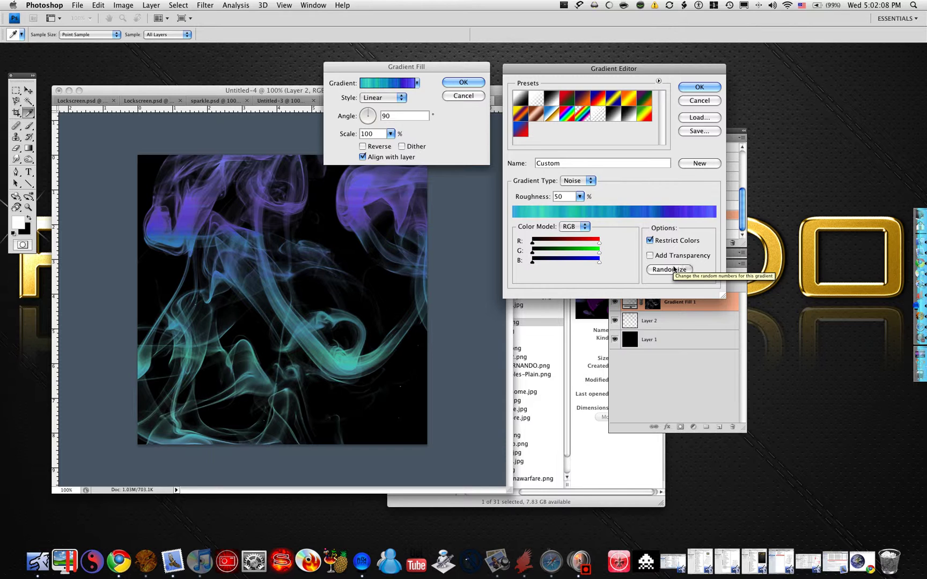
{"action": "left_click", "coordinate": [674, 269]}
{"action": "left_click", "coordinate": [674, 270]}
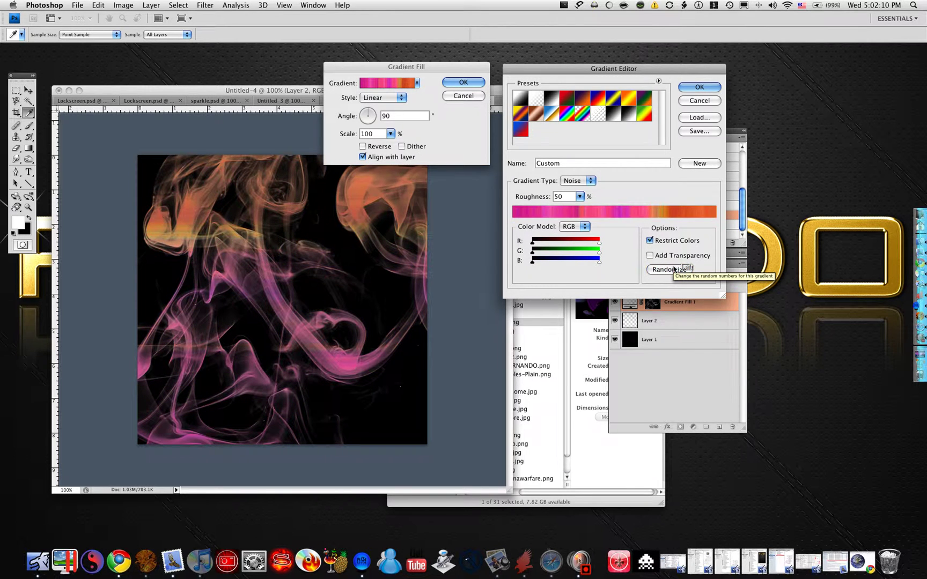
{"action": "left_click", "coordinate": [672, 270]}
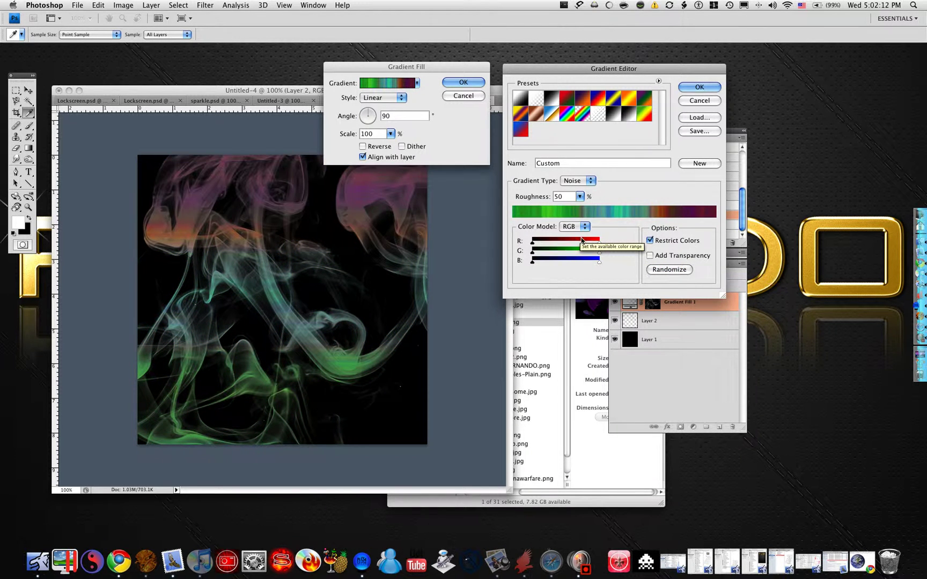
{"action": "mouse_move", "coordinate": [597, 242]}
{"action": "left_mouse_down"}
{"action": "mouse_move", "coordinate": [548, 242]}
{"action": "mouse_move", "coordinate": [599, 242]}
{"action": "left_mouse_up"}
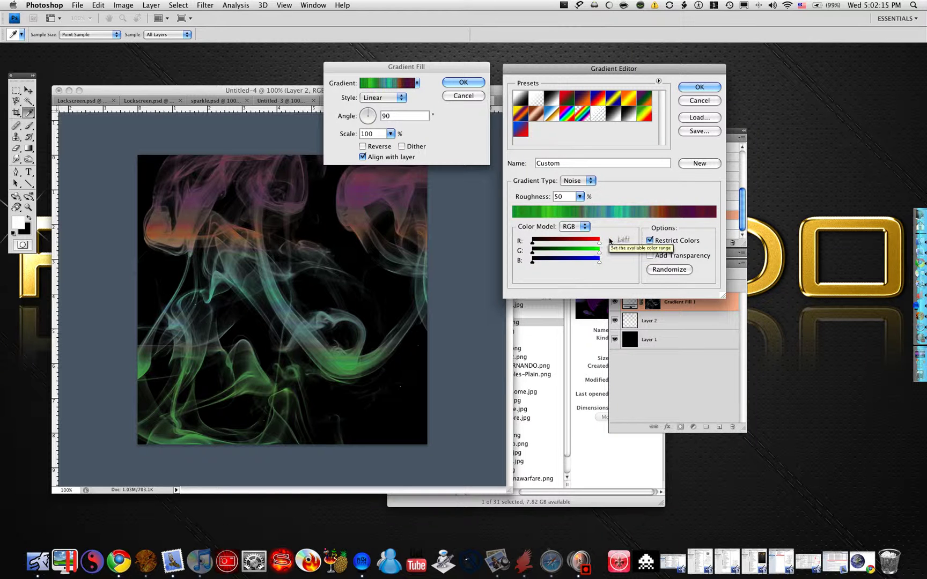
{"action": "left_click", "coordinate": [656, 269]}
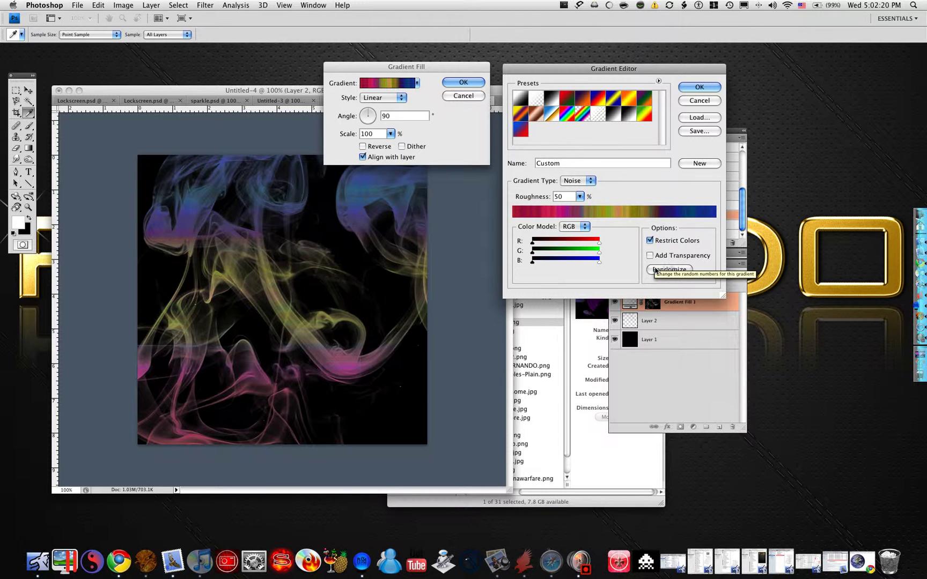
{"action": "left_click", "coordinate": [656, 269]}
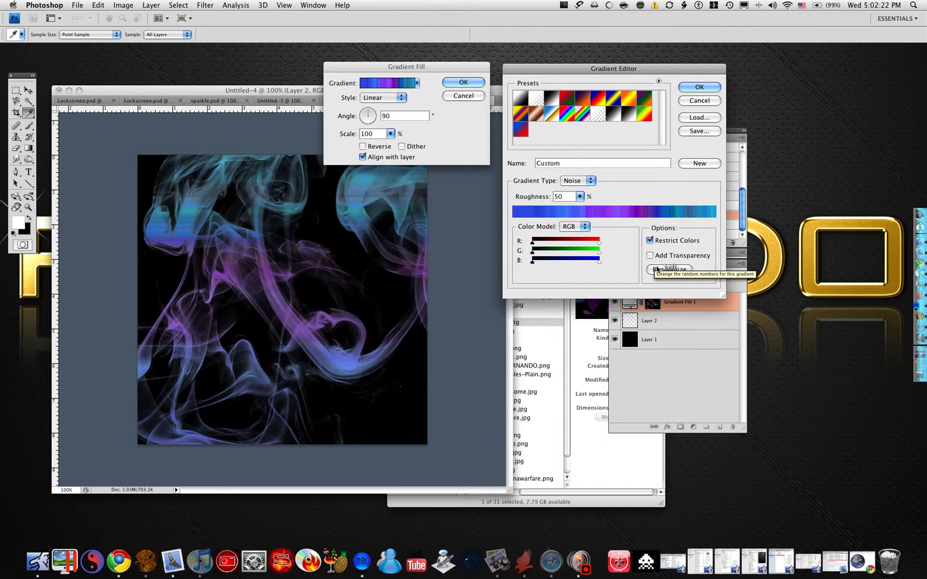
{"action": "left_click", "coordinate": [657, 270]}
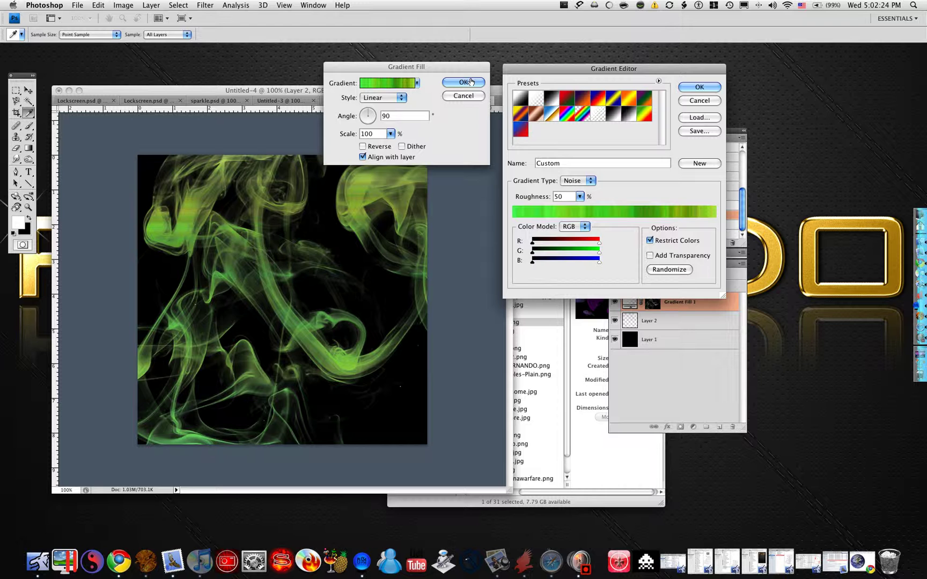
Step: Set the gradient angle to 69.44°, test Angle and Reflected styles, and apply it as Linear
{"action": "left_click", "coordinate": [700, 87]}
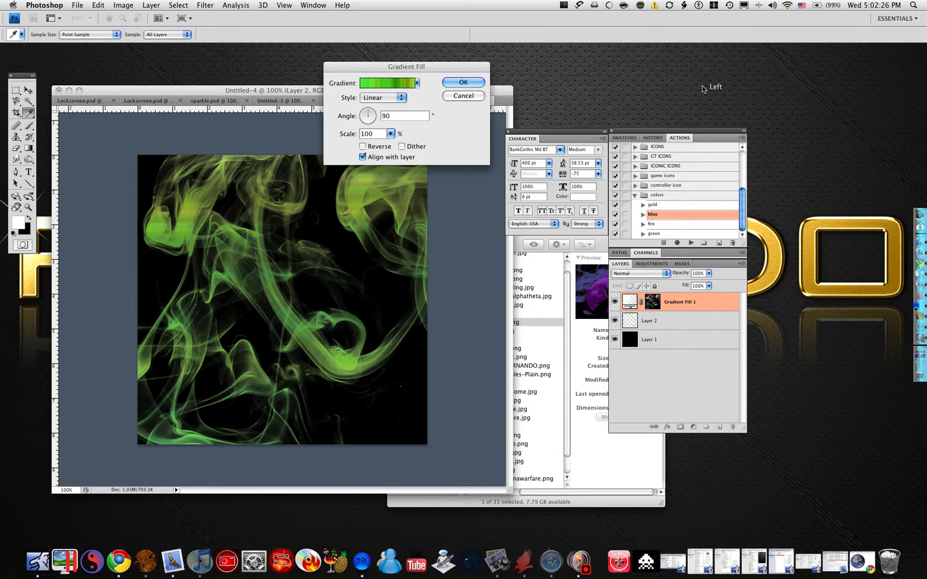
{"action": "left_click_drag", "start_coordinate": [376, 113], "coordinate": [372, 114]}
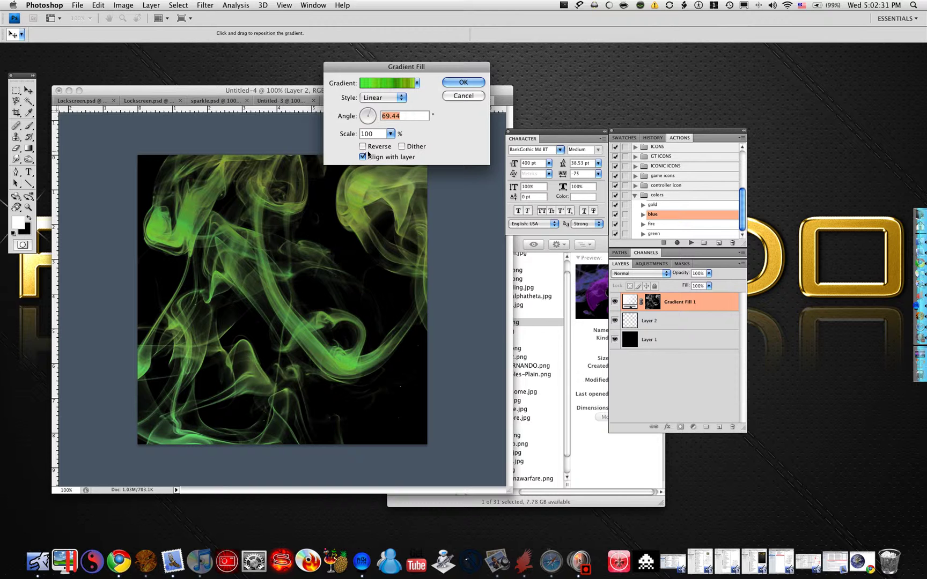
{"action": "left_click", "coordinate": [382, 98]}
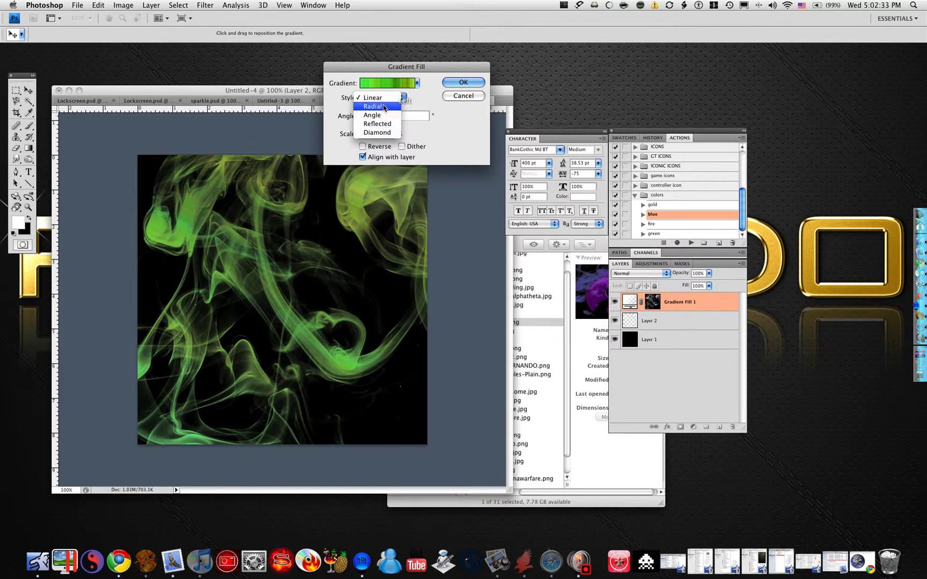
{"action": "left_click", "coordinate": [379, 114]}
{"action": "left_click", "coordinate": [381, 102]}
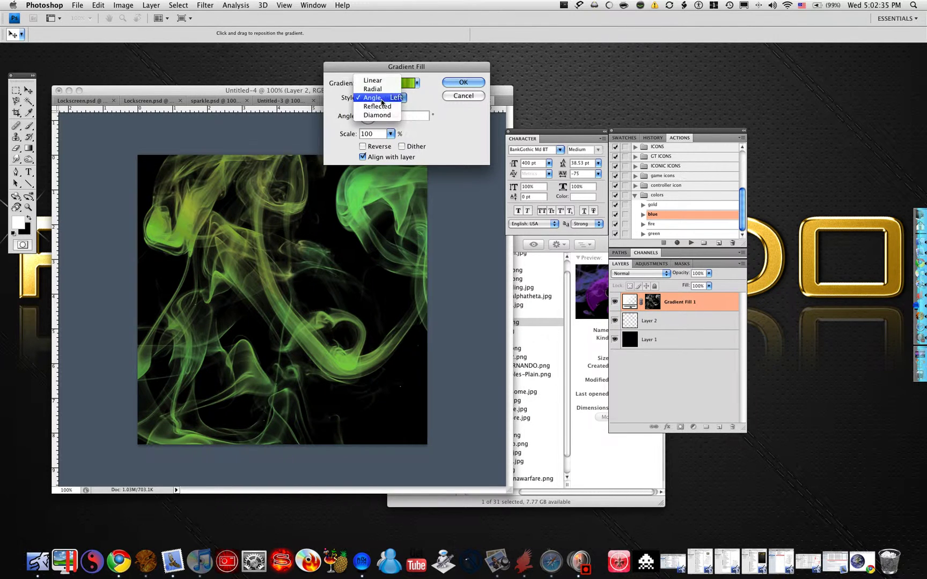
{"action": "left_click", "coordinate": [384, 107]}
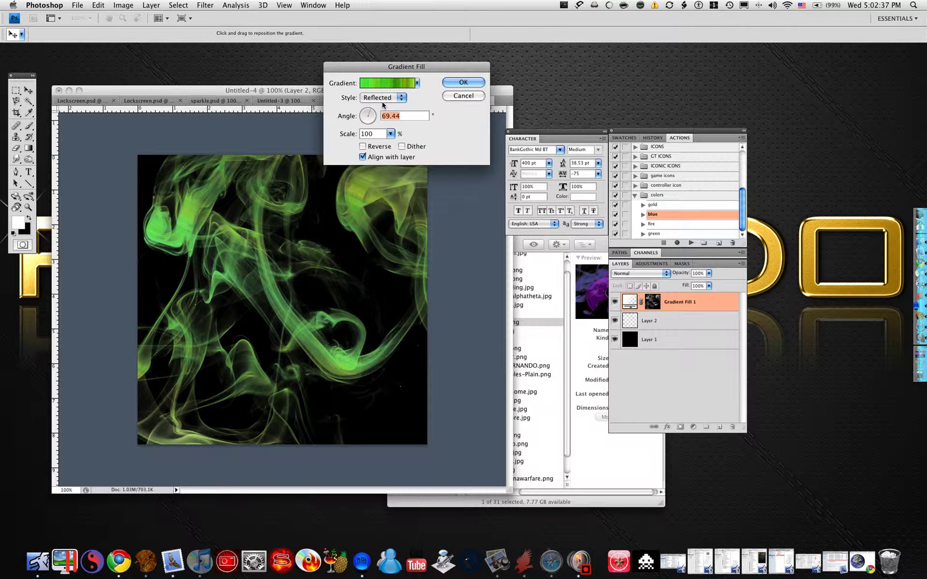
{"action": "left_click", "coordinate": [384, 99]}
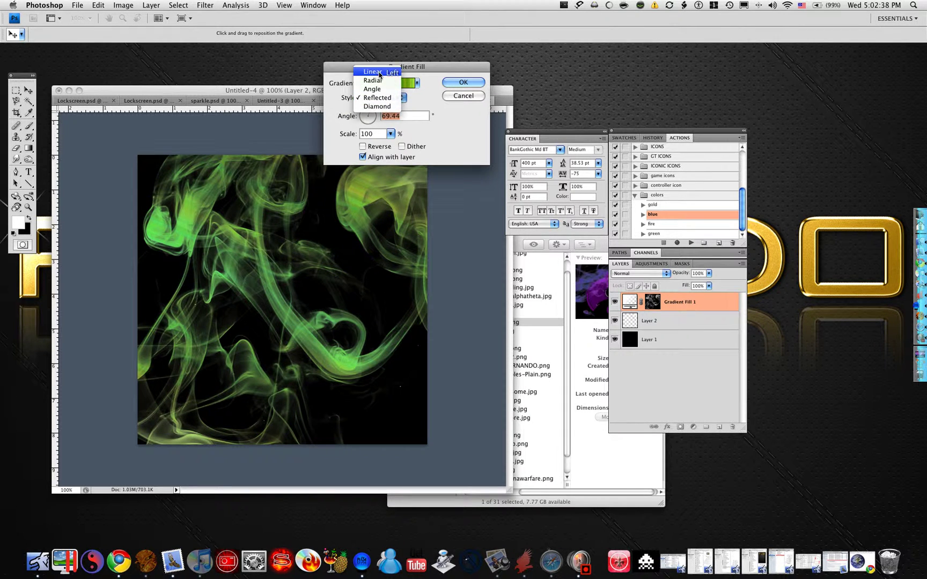
{"action": "left_click", "coordinate": [379, 72]}
{"action": "left_click", "coordinate": [464, 83]}
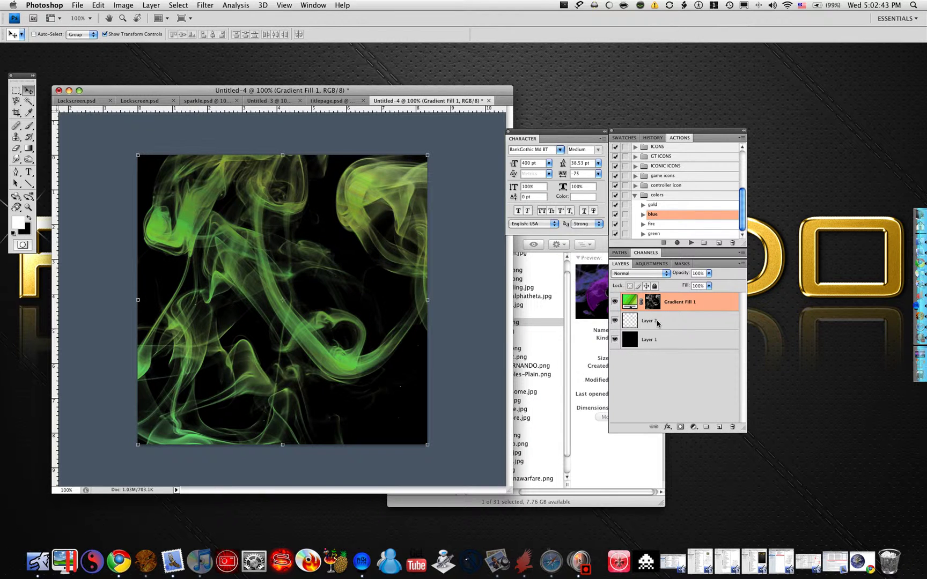
Step: On a new Layer 3, stamp the Apple logo brush tip twice at the canvas centre
{"action": "left_click", "coordinate": [719, 427]}
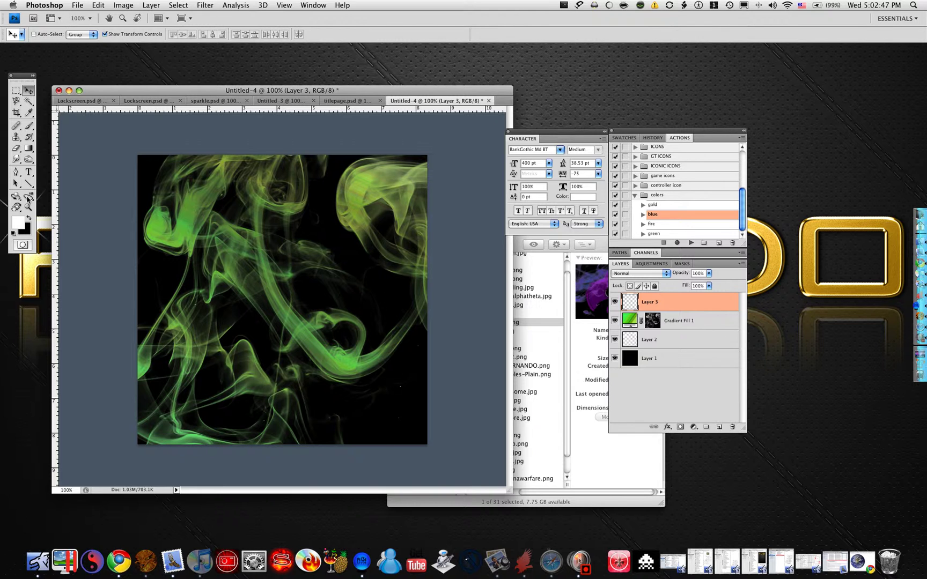
{"action": "left_click", "coordinate": [29, 183]}
{"action": "left_click", "coordinate": [60, 227]}
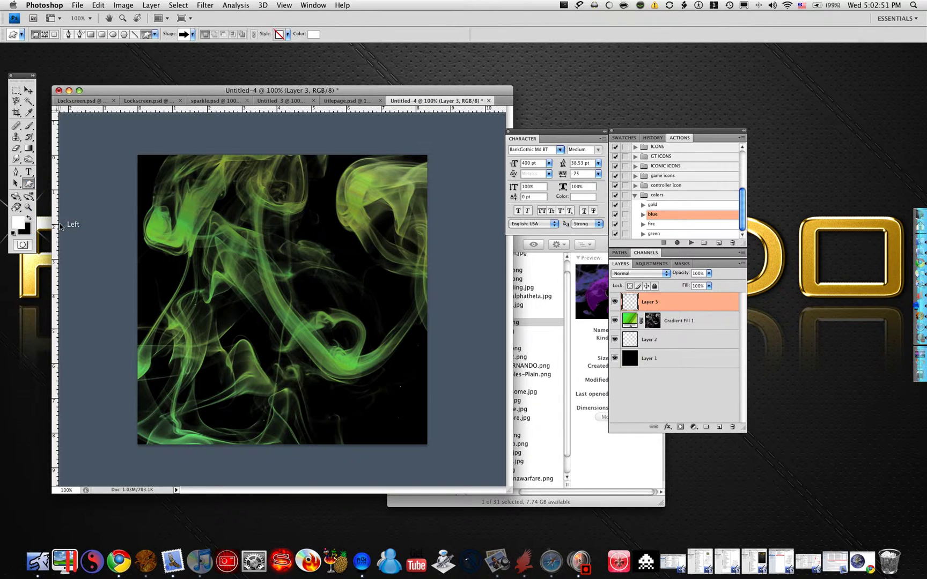
{"action": "left_click", "coordinate": [29, 127]}
{"action": "left_click", "coordinate": [62, 33]}
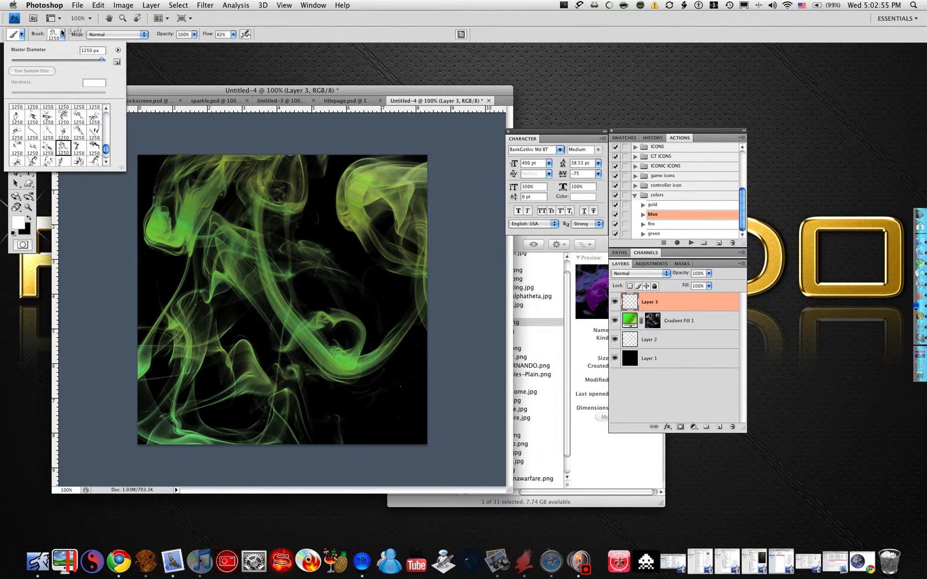
{"action": "scroll", "coordinate": [73, 136], "scroll_direction": "down", "scroll_amount": 3}
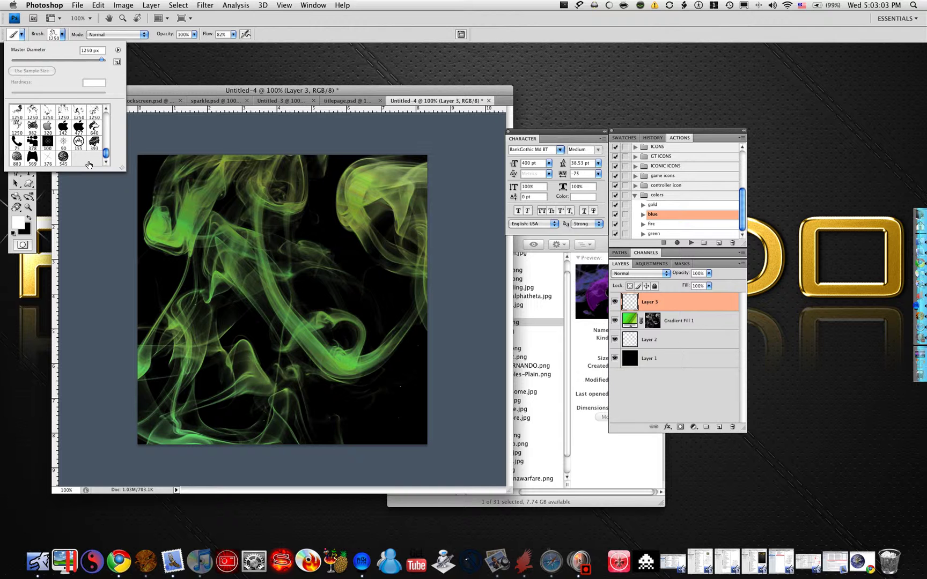
{"action": "double_click", "coordinate": [79, 127]}
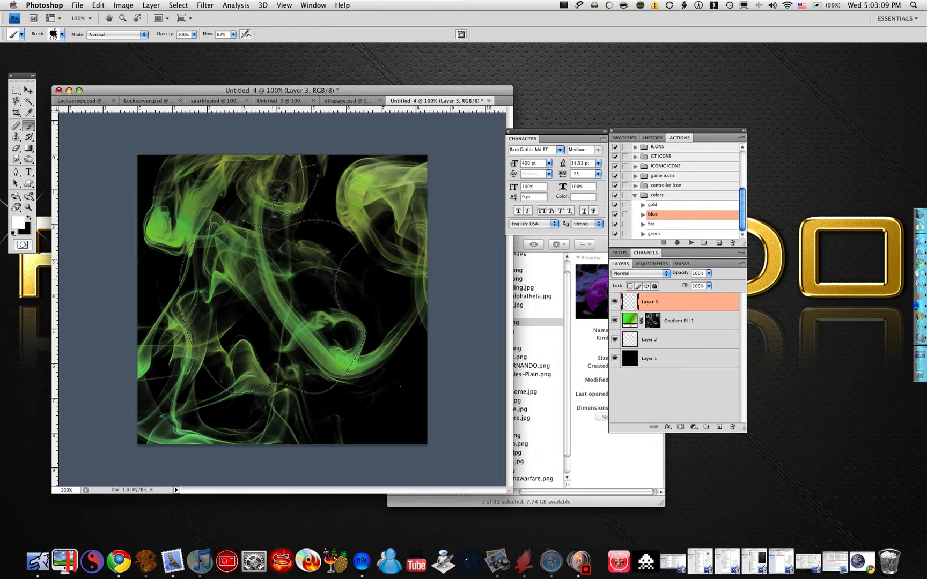
{"action": "left_click", "coordinate": [273, 279]}
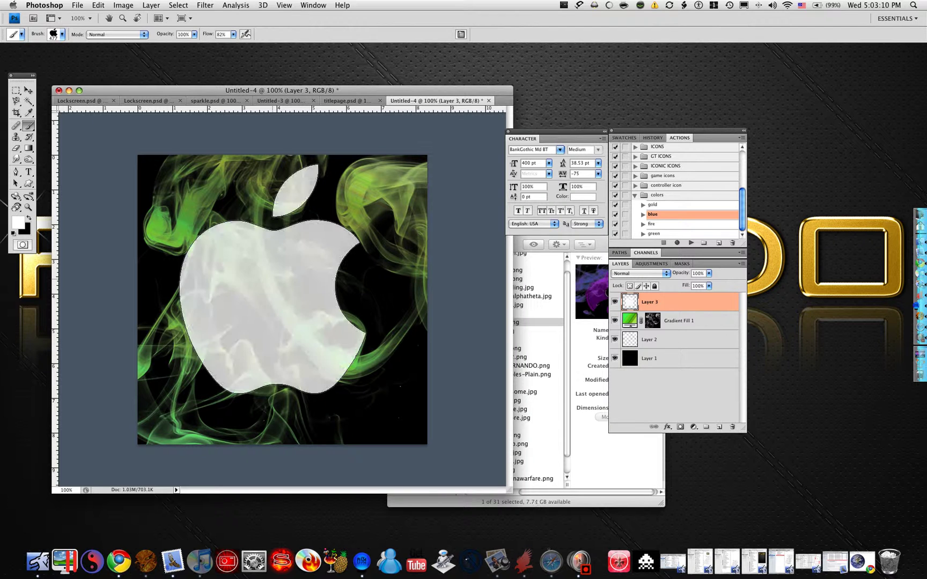
{"action": "left_click", "coordinate": [272, 281]}
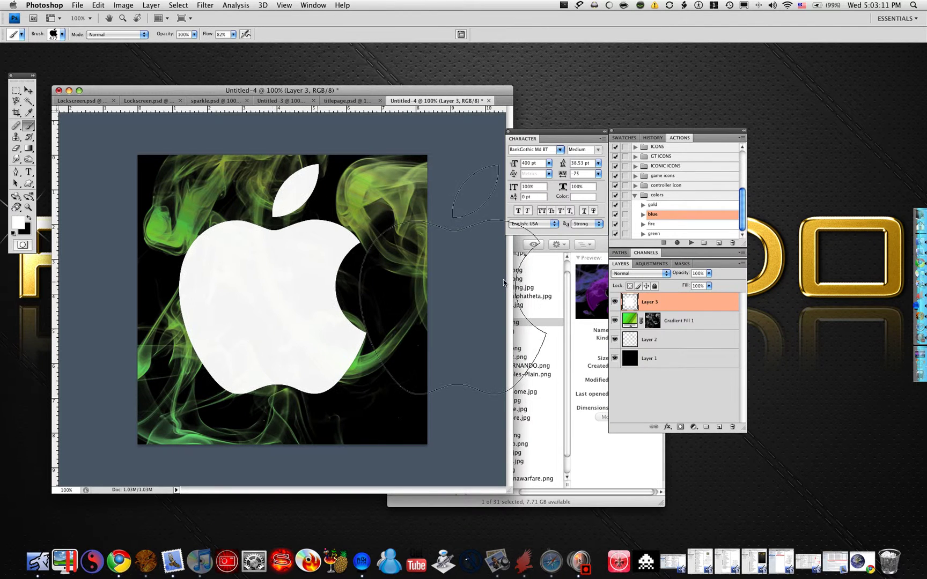
Step: In Layer 3's Layer Style, drag Fill Opacity down to 0%
{"action": "double_click", "coordinate": [686, 303]}
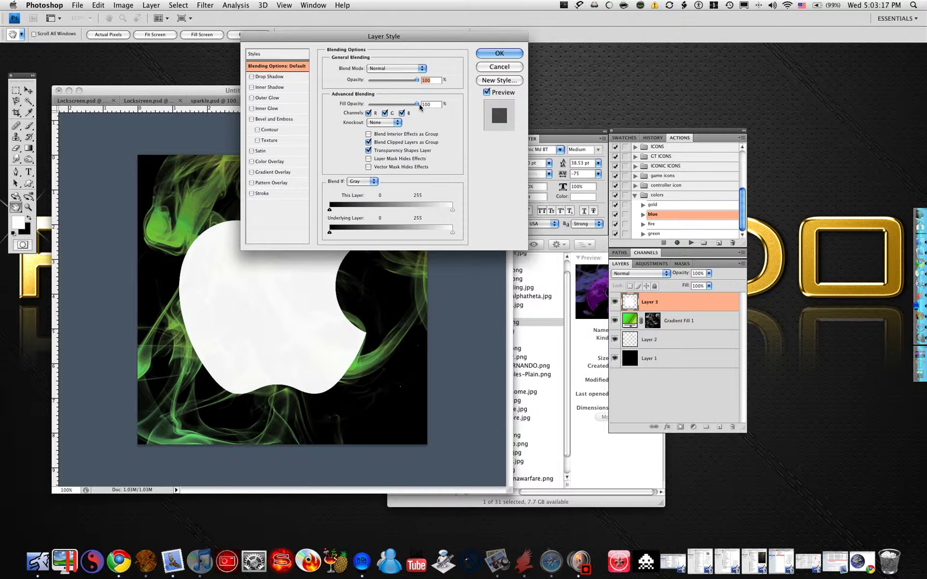
{"action": "left_click_drag", "start_coordinate": [418, 105], "coordinate": [356, 106]}
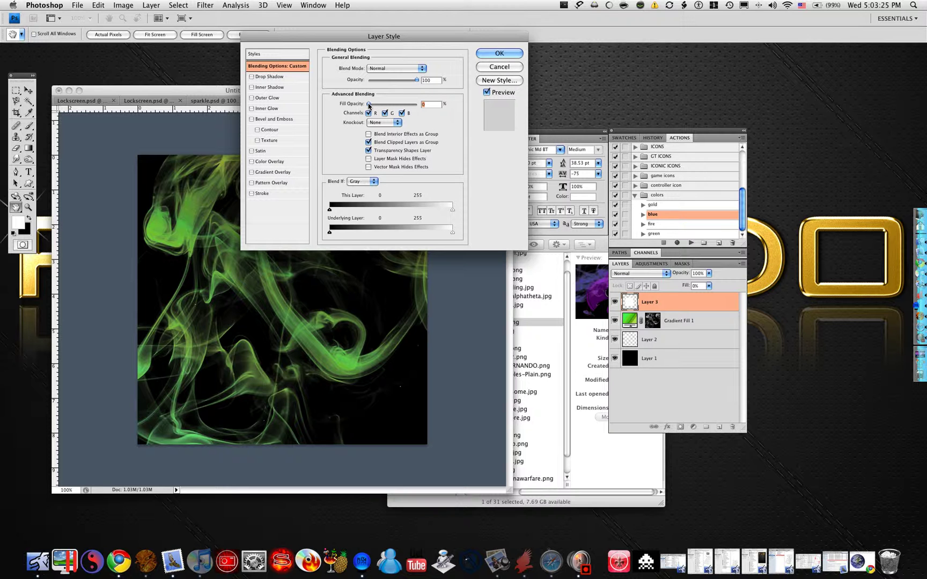
{"action": "left_click_drag", "start_coordinate": [368, 105], "coordinate": [341, 107]}
Step: Enable Bevel and Emboss as Inner Bevel with 231% depth and 18 px size
{"action": "left_click", "coordinate": [271, 120]}
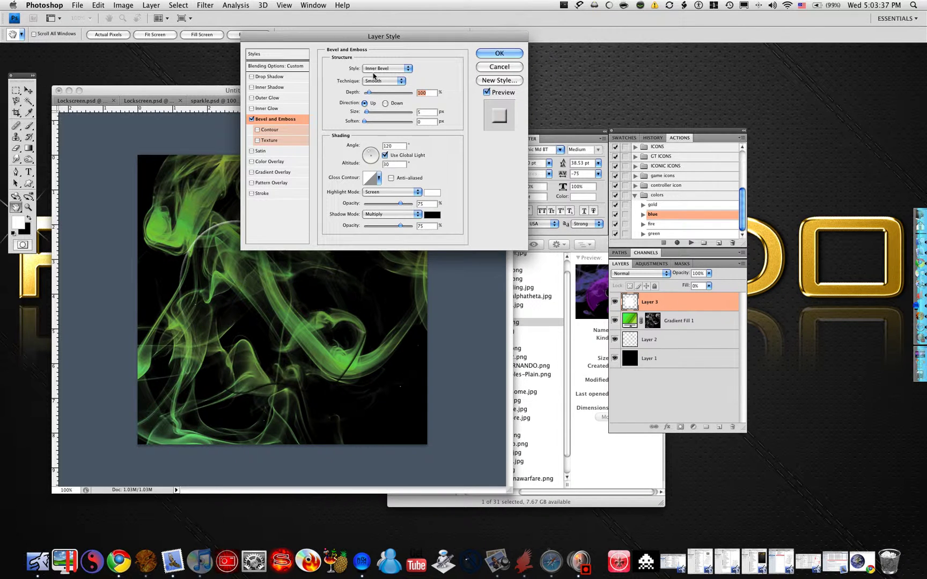
{"action": "left_click", "coordinate": [376, 69]}
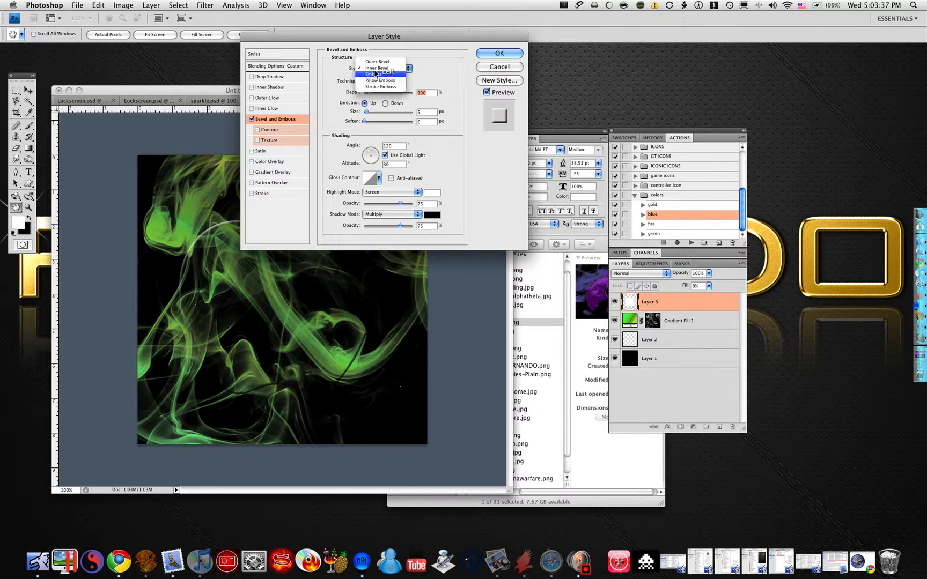
{"action": "left_click", "coordinate": [447, 74]}
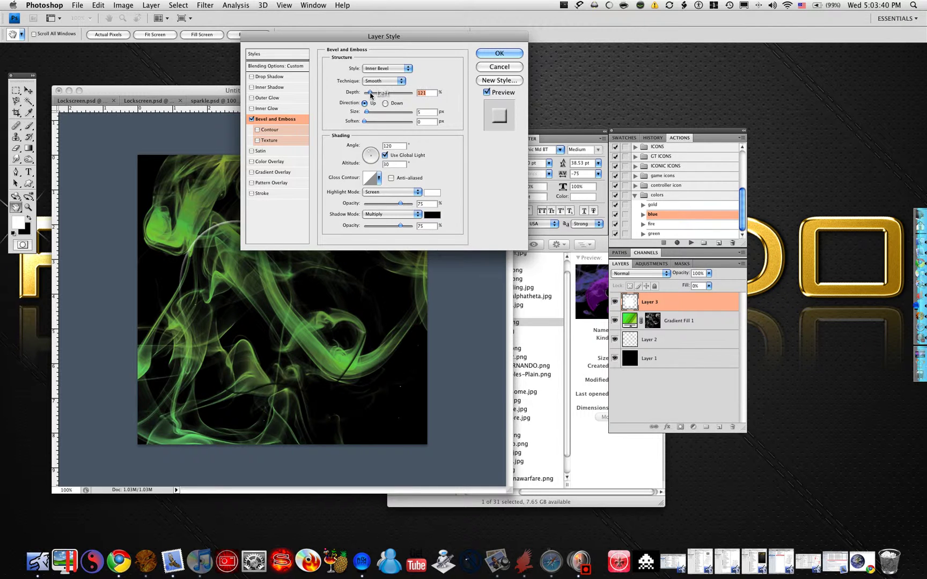
{"action": "left_click_drag", "start_coordinate": [370, 95], "coordinate": [371, 112]}
{"action": "left_click", "coordinate": [369, 112]}
{"action": "left_click", "coordinate": [365, 123]}
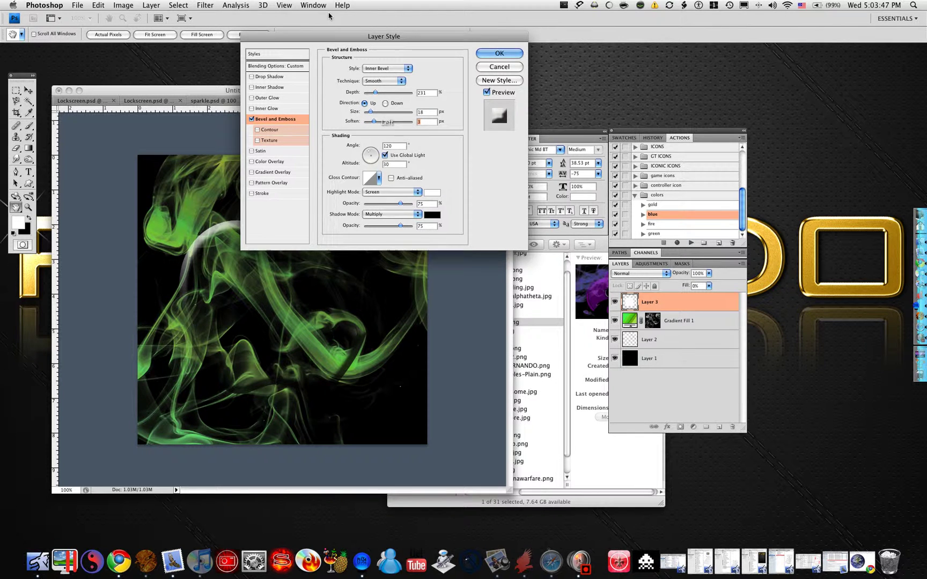
{"action": "left_click_drag", "start_coordinate": [328, 37], "coordinate": [550, 59]}
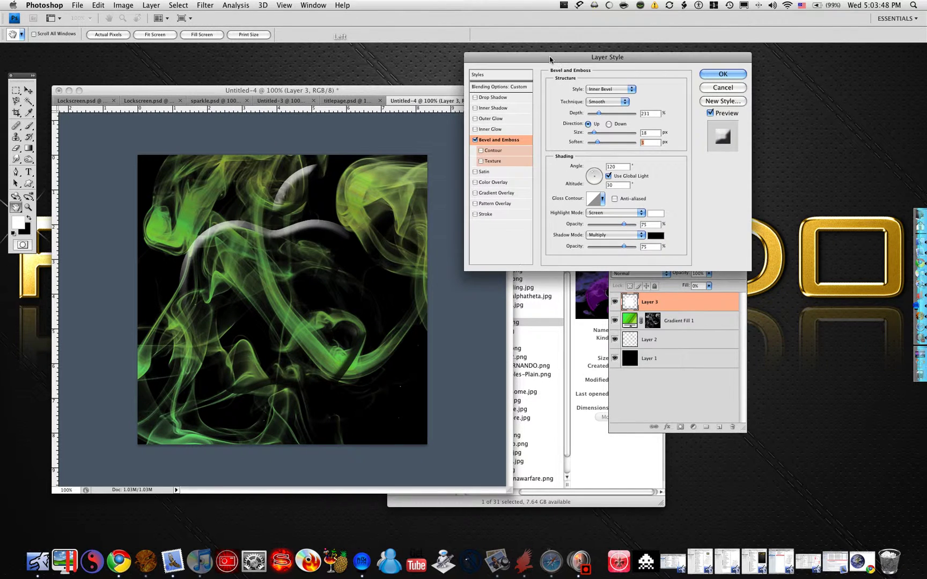
Step: Give the logo a green Inner Glow widened to 109 px so the apple fills green, and enable Drop Shadow
{"action": "left_click", "coordinate": [483, 130]}
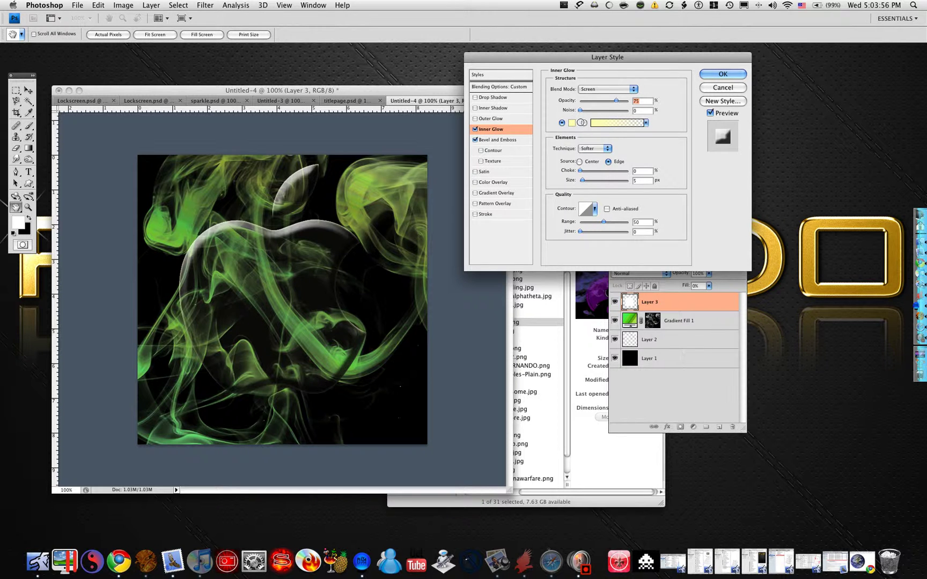
{"action": "left_click", "coordinate": [571, 125]}
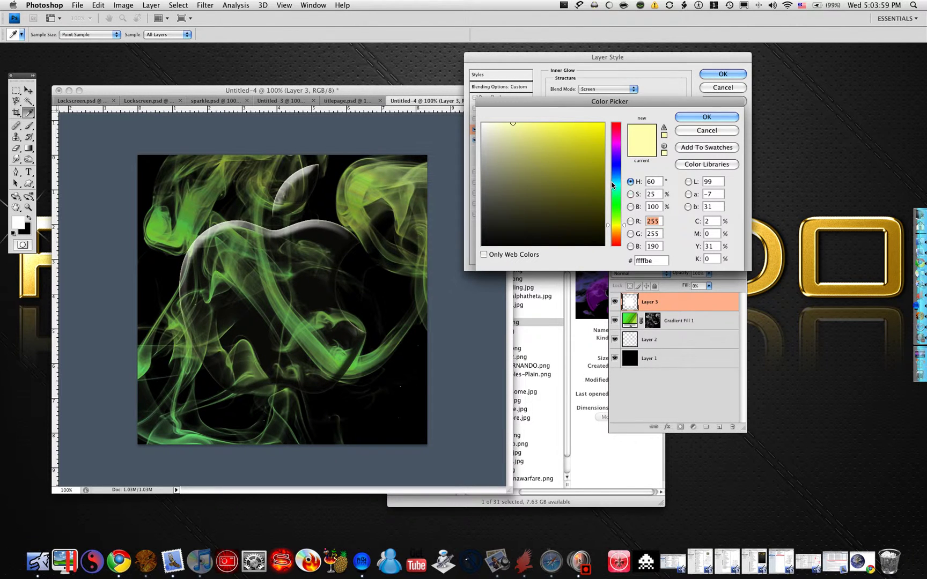
{"action": "left_click", "coordinate": [617, 196]}
{"action": "left_click", "coordinate": [617, 198]}
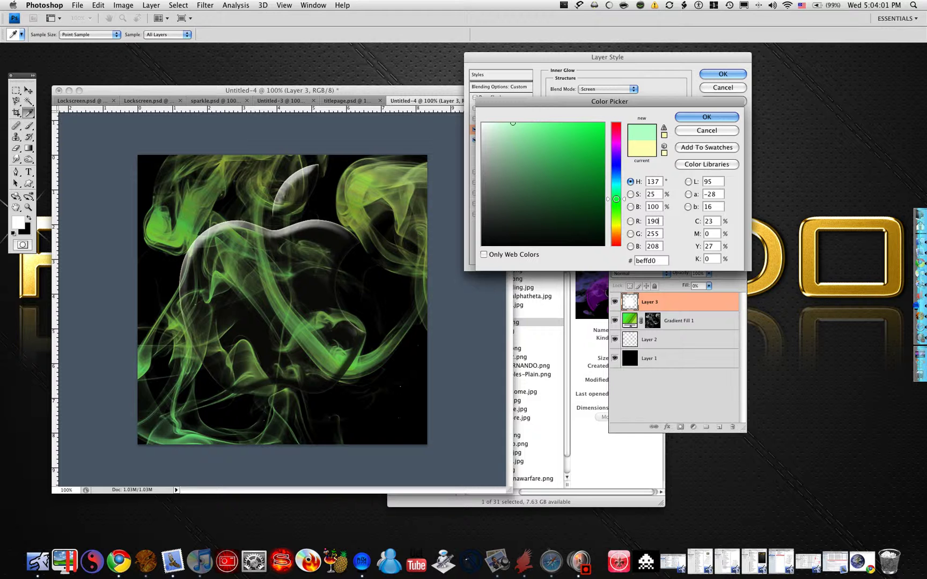
{"action": "left_click", "coordinate": [576, 137]}
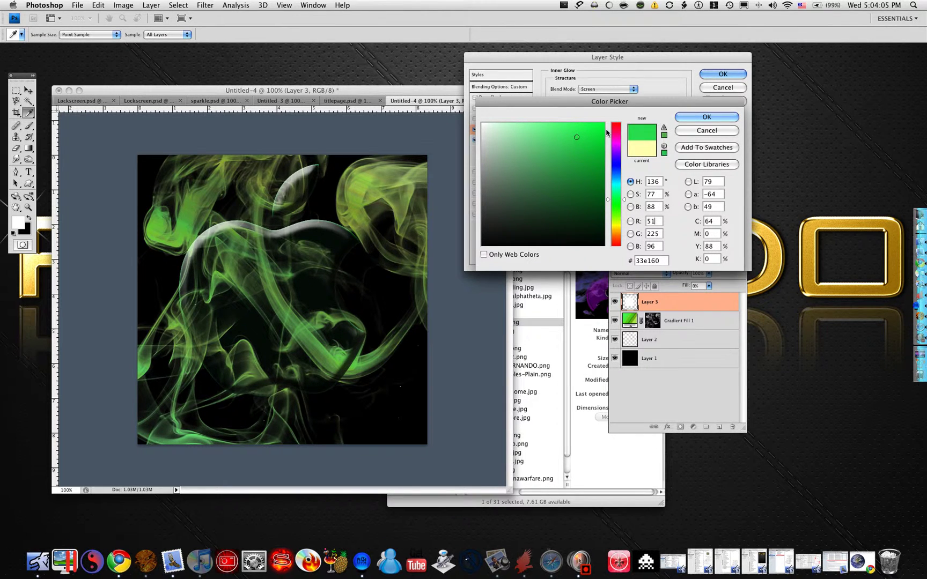
{"action": "left_click", "coordinate": [598, 128]}
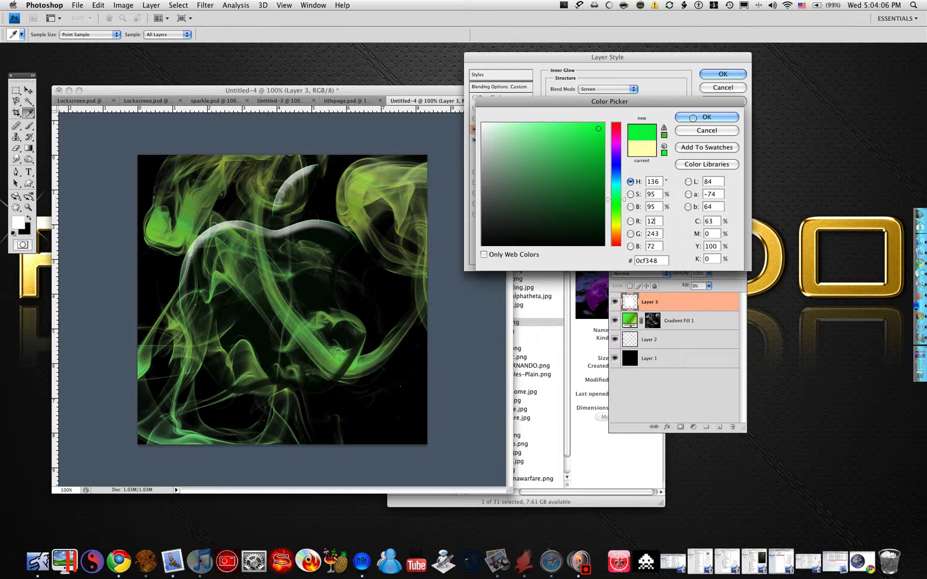
{"action": "left_click", "coordinate": [580, 161]}
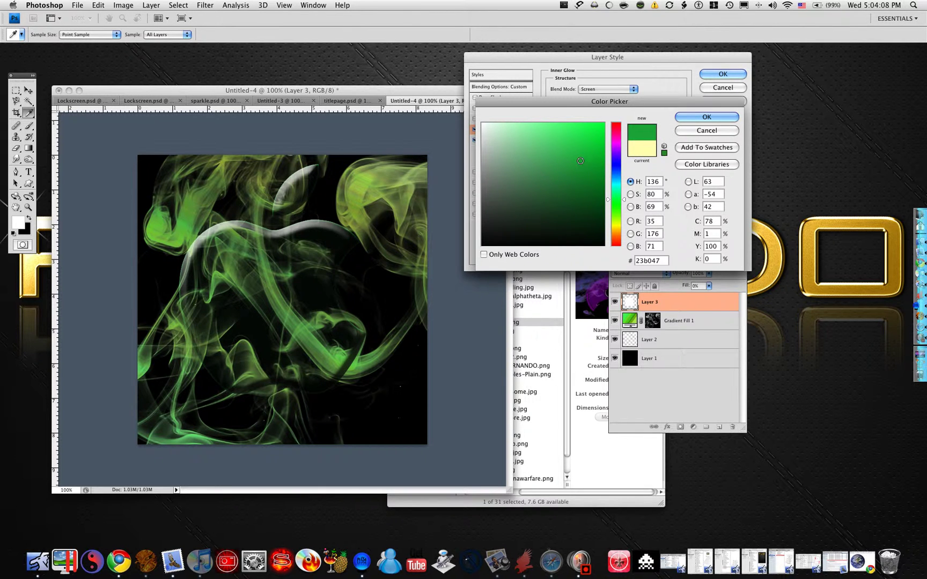
{"action": "left_click", "coordinate": [580, 164]}
{"action": "left_click", "coordinate": [706, 117]}
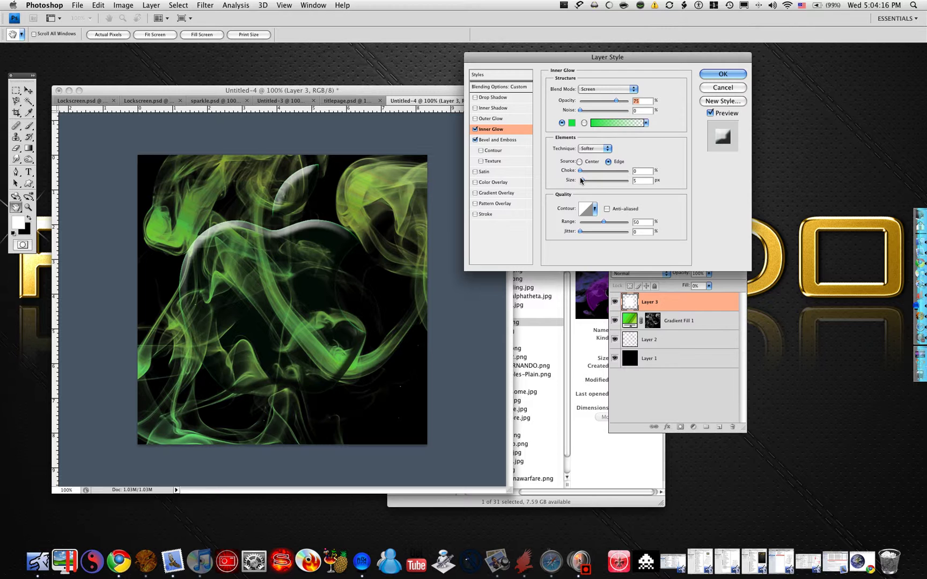
{"action": "mouse_move", "coordinate": [581, 181]}
{"action": "left_mouse_down"}
{"action": "mouse_move", "coordinate": [598, 182]}
{"action": "mouse_move", "coordinate": [584, 171]}
{"action": "mouse_move", "coordinate": [599, 182]}
{"action": "left_mouse_up"}
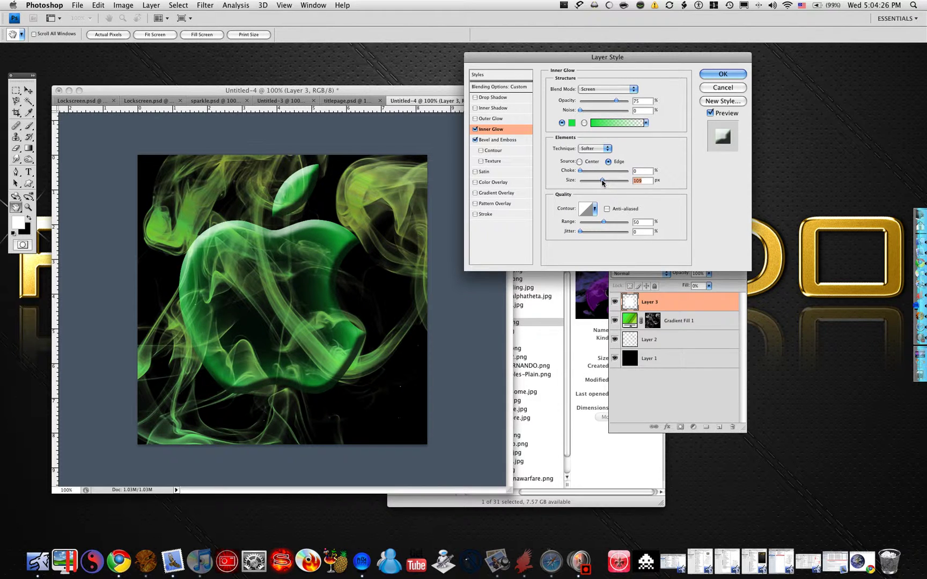
{"action": "left_click", "coordinate": [492, 98]}
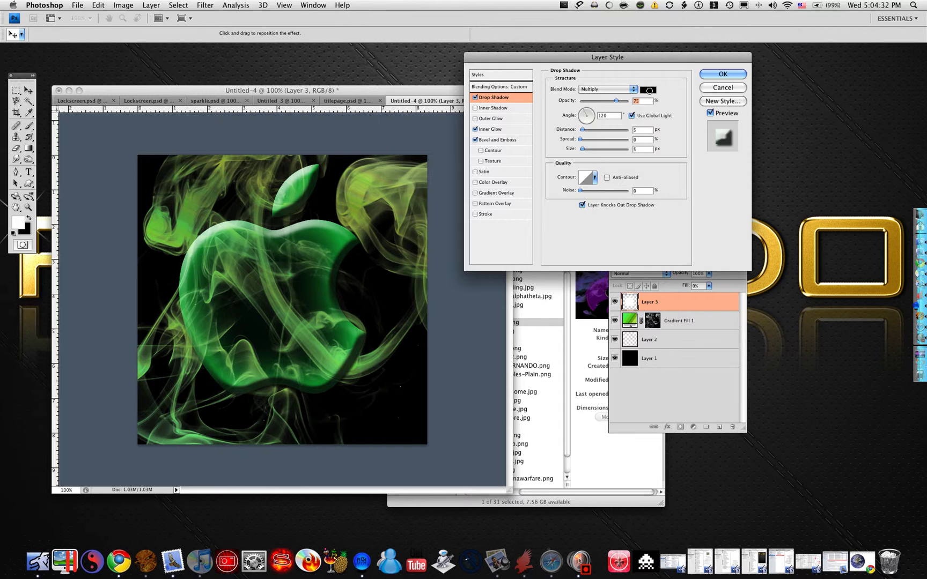
Step: Try a yellow drop shadow colour and push the shadow Distance out to 25 px
{"action": "left_click", "coordinate": [647, 90]}
{"action": "left_click", "coordinate": [590, 139]}
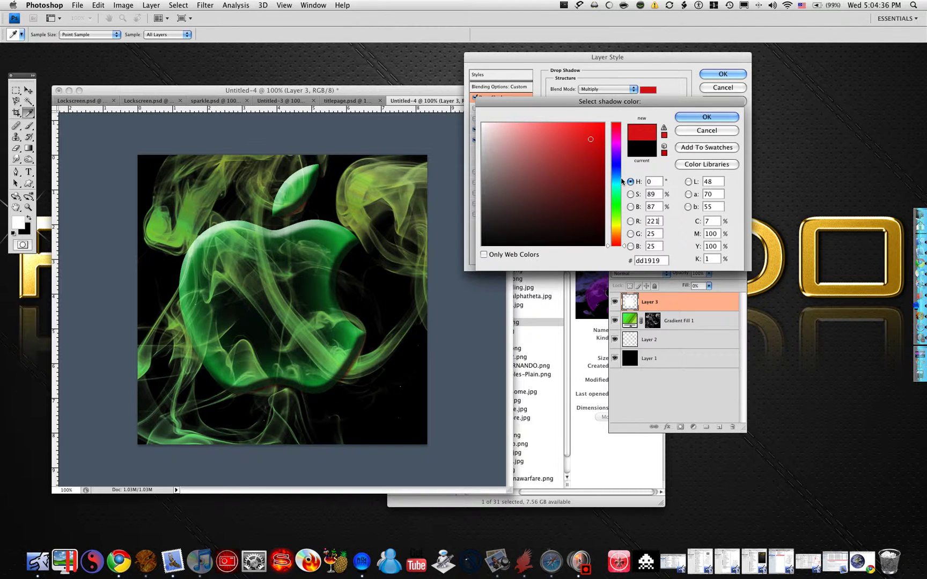
{"action": "left_click_drag", "start_coordinate": [618, 193], "coordinate": [616, 225]}
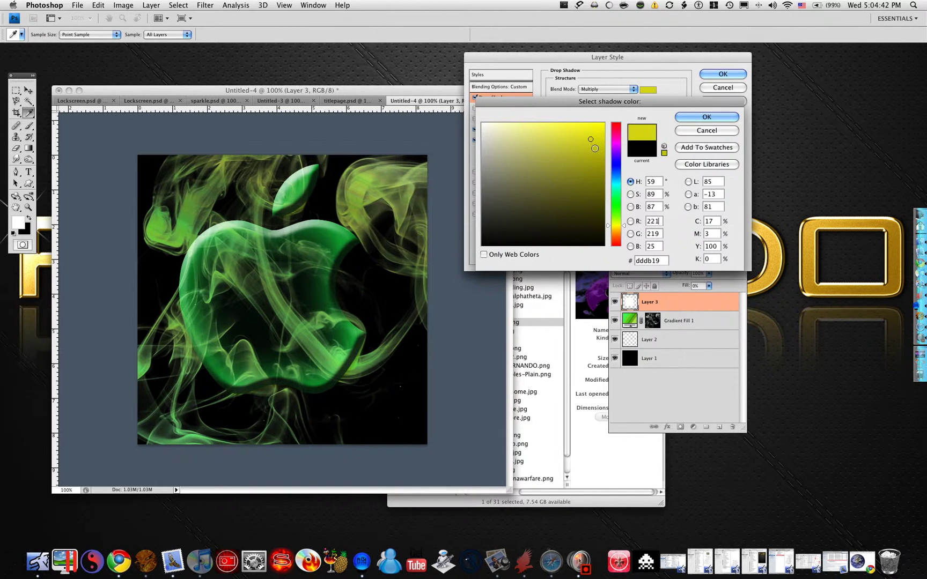
{"action": "left_click", "coordinate": [692, 118]}
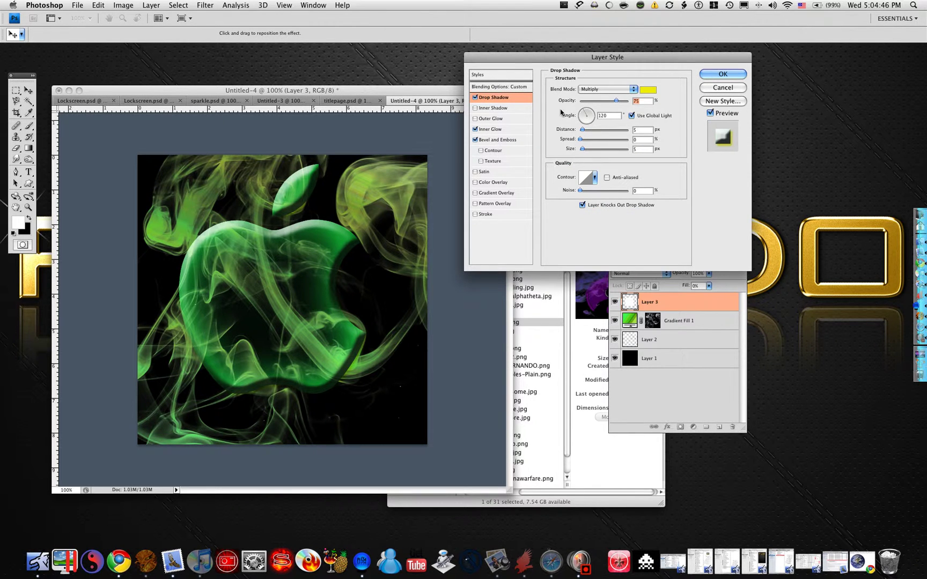
{"action": "left_click_drag", "start_coordinate": [582, 129], "coordinate": [588, 109]}
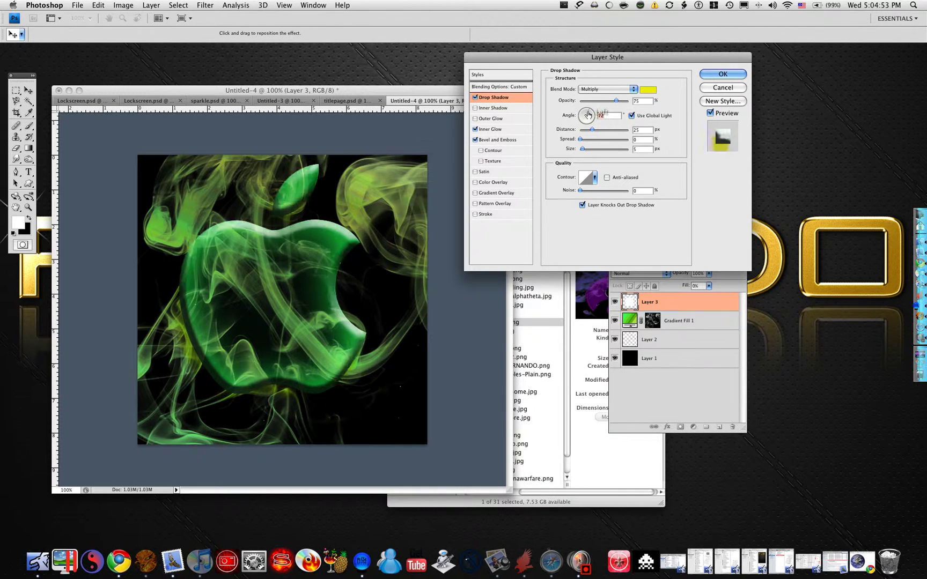
Step: Try green shades, then settle on a bright red #ef1b25 shadow colour
{"action": "left_click", "coordinate": [648, 89]}
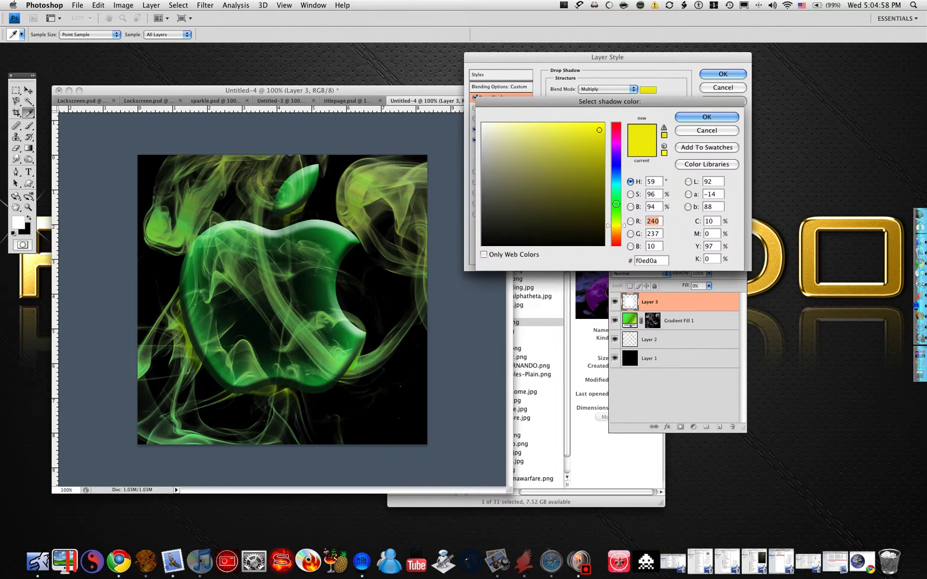
{"action": "left_click", "coordinate": [616, 205]}
{"action": "left_click", "coordinate": [569, 186]}
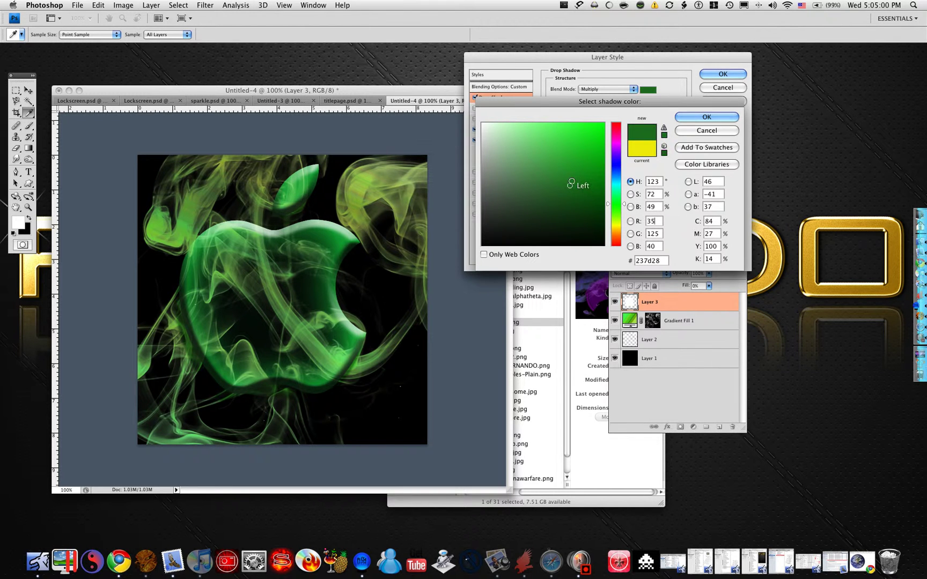
{"action": "left_click", "coordinate": [593, 138]}
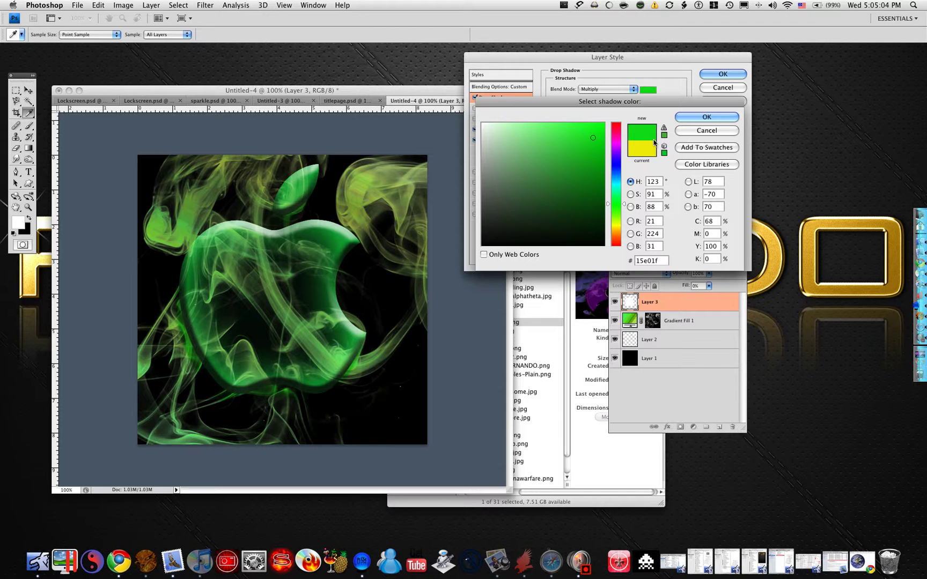
{"action": "left_click", "coordinate": [616, 124]}
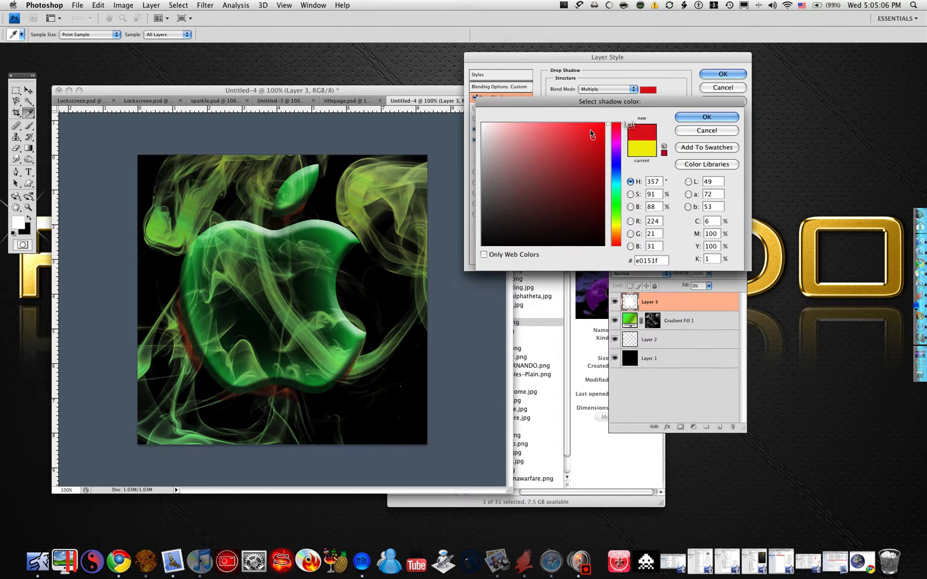
{"action": "left_click", "coordinate": [590, 129]}
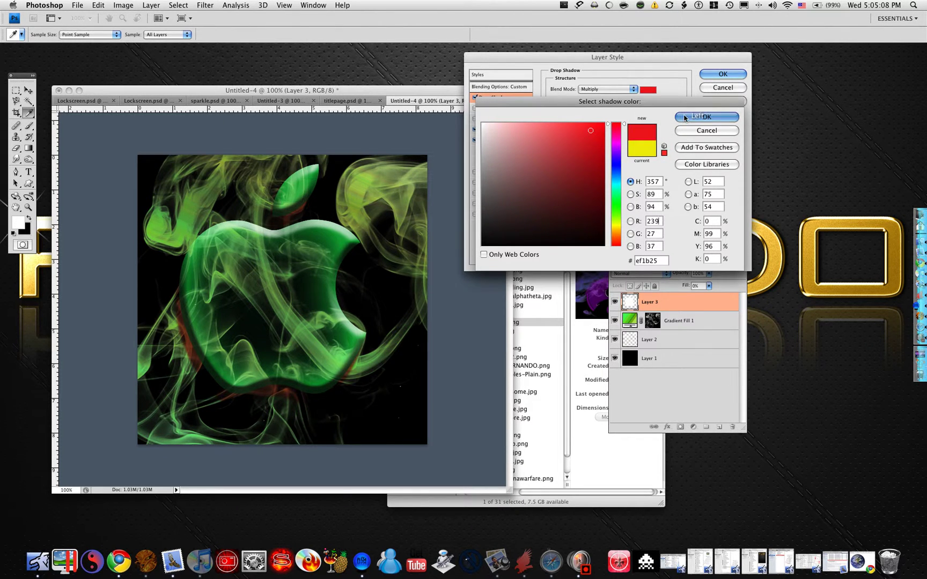
{"action": "left_click", "coordinate": [703, 117]}
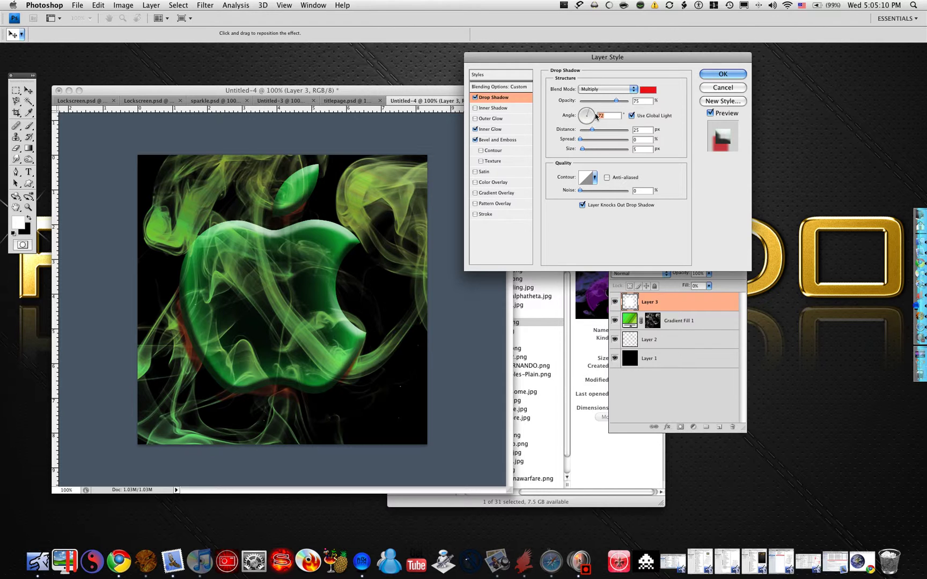
Step: Set the drop shadow to -5° angle, 18 px distance, about 35 px size and Normal blend, then apply
{"action": "left_click_drag", "start_coordinate": [594, 113], "coordinate": [593, 118]}
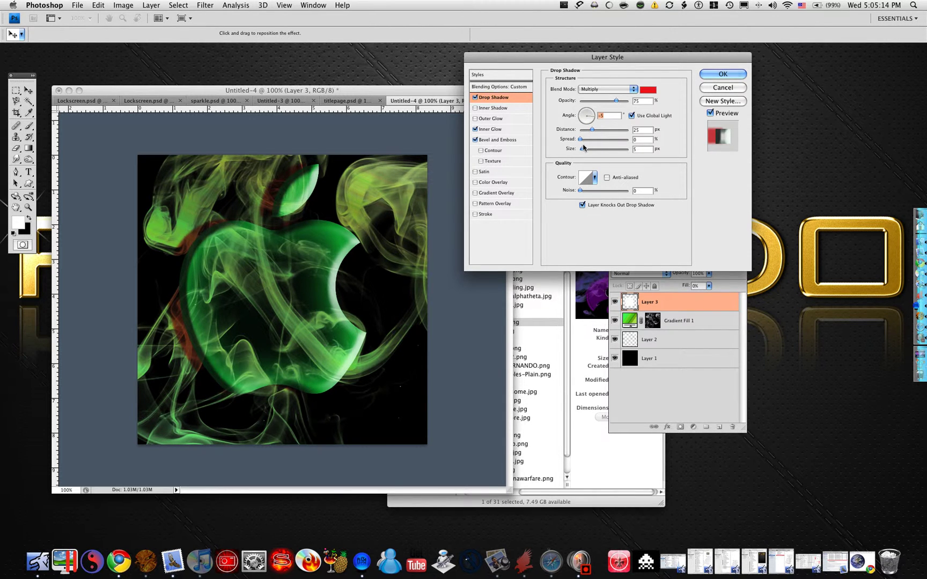
{"action": "left_click", "coordinate": [584, 148]}
{"action": "mouse_move", "coordinate": [585, 149]}
{"action": "left_mouse_down"}
{"action": "mouse_move", "coordinate": [596, 148]}
{"action": "mouse_move", "coordinate": [588, 150]}
{"action": "left_mouse_up"}
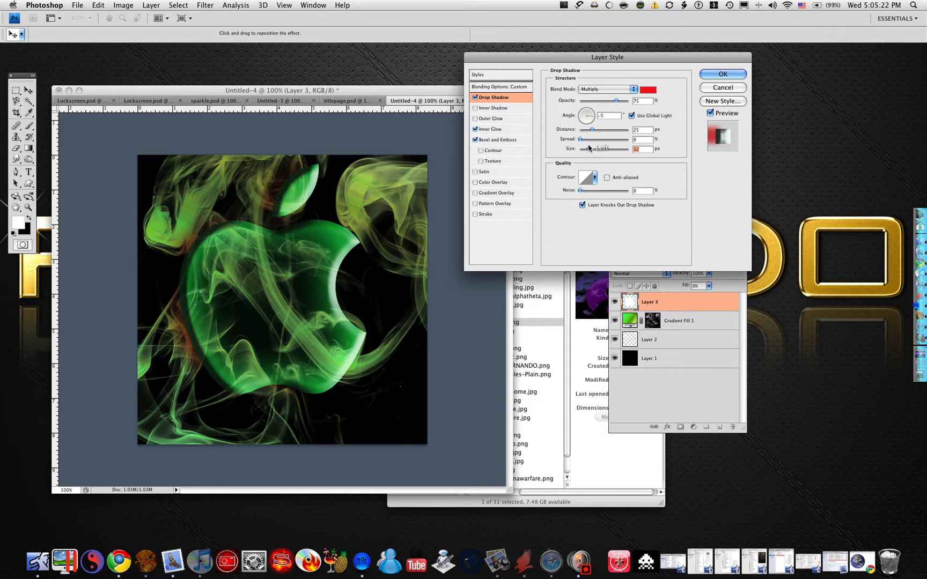
{"action": "left_click_drag", "start_coordinate": [592, 130], "coordinate": [589, 131]}
{"action": "left_click", "coordinate": [600, 89]}
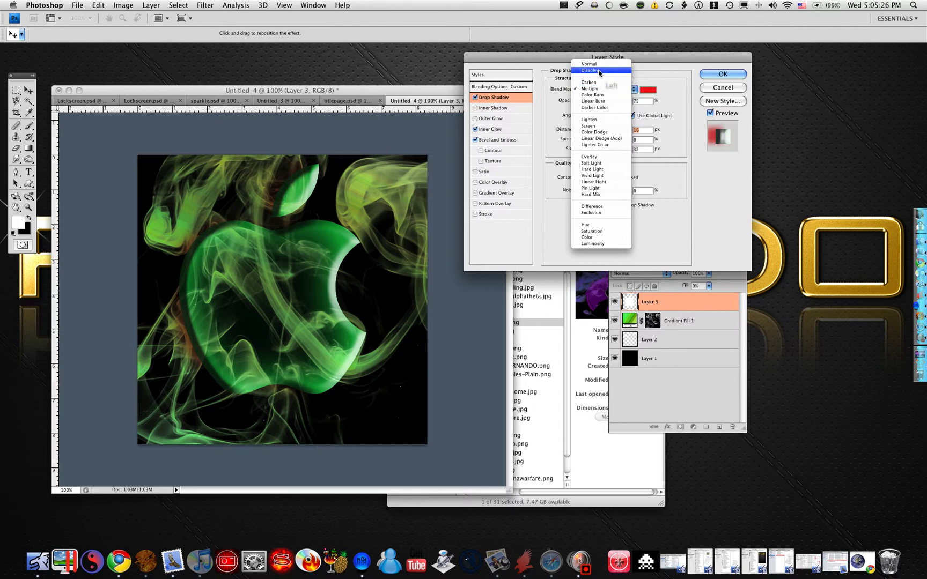
{"action": "left_click", "coordinate": [599, 64]}
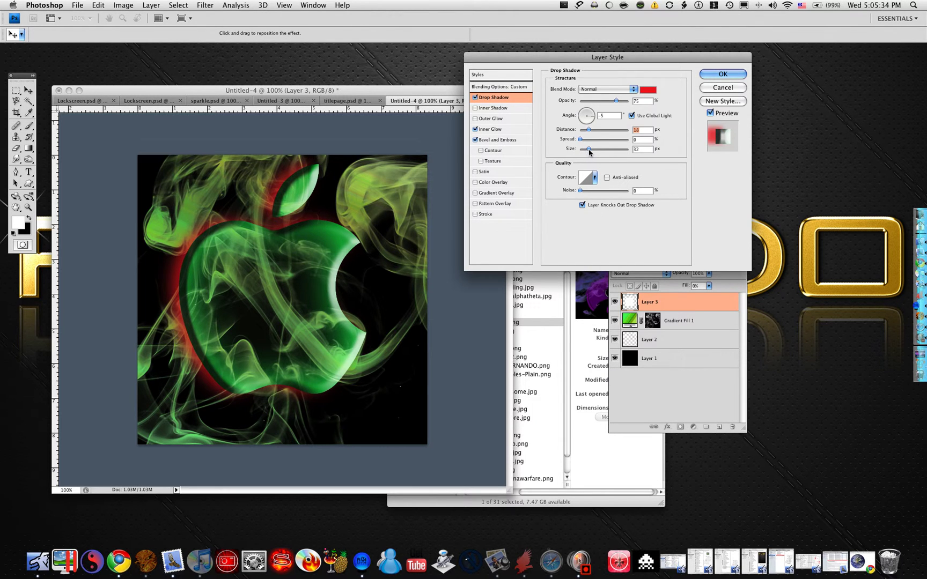
{"action": "left_click_drag", "start_coordinate": [591, 149], "coordinate": [589, 152]}
{"action": "left_click", "coordinate": [722, 75]}
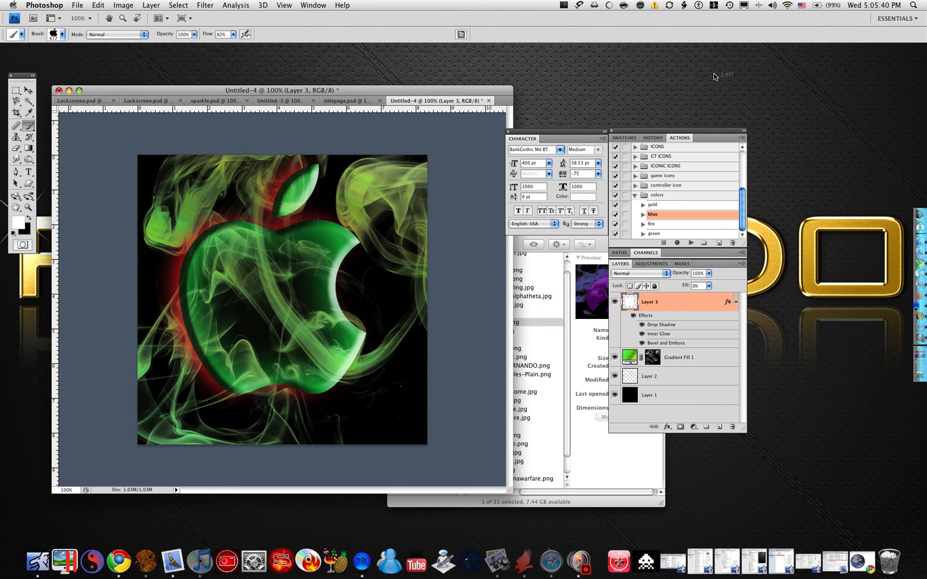